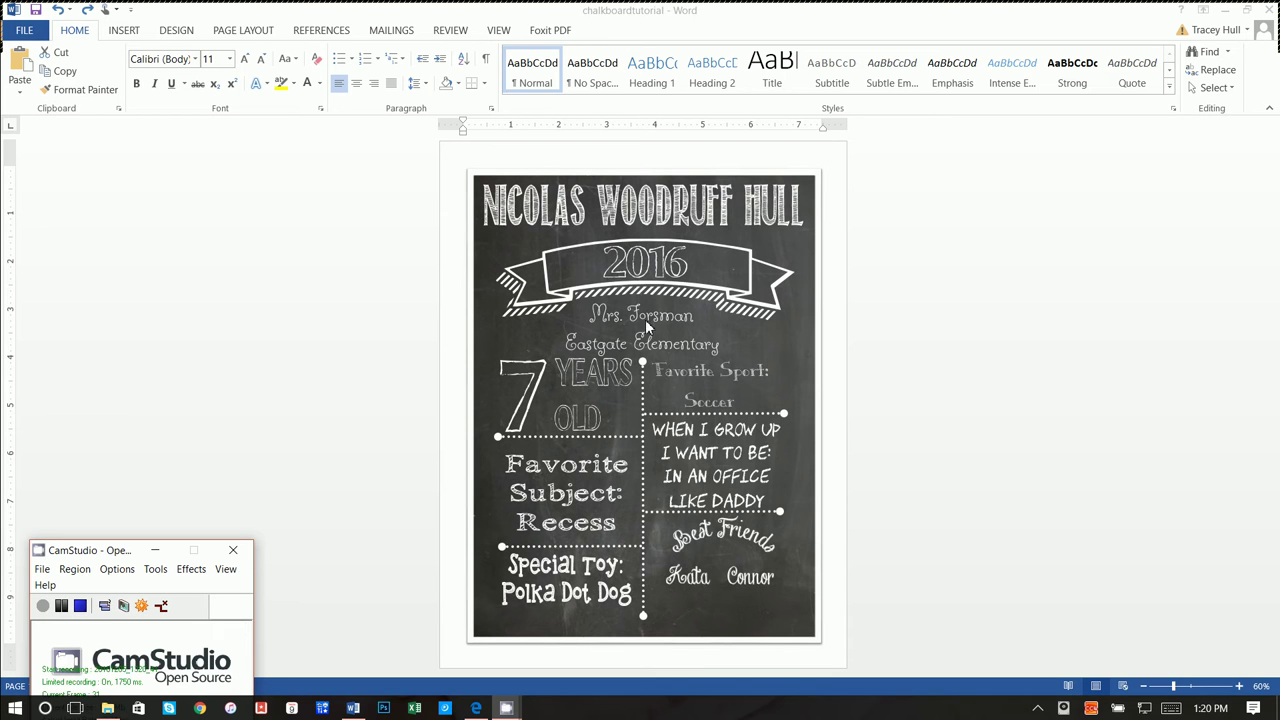
Step: Switch to the browser, look over the tutorial videos on the YouTube channel, and return to the Word poster
{"action": "left_click", "coordinate": [476, 708]}
{"action": "scroll", "coordinate": [590, 428], "scroll_direction": "down", "scroll_amount": 3}
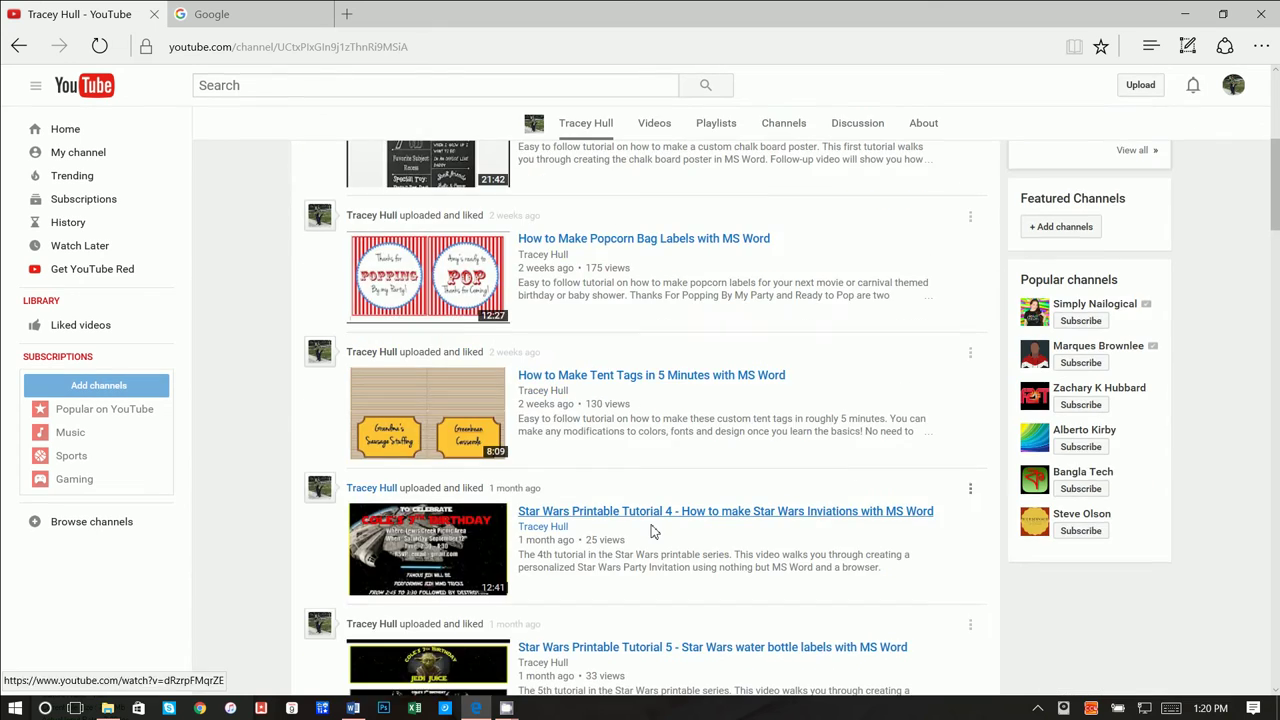
{"action": "scroll", "coordinate": [620, 500], "scroll_direction": "up", "scroll_amount": 2}
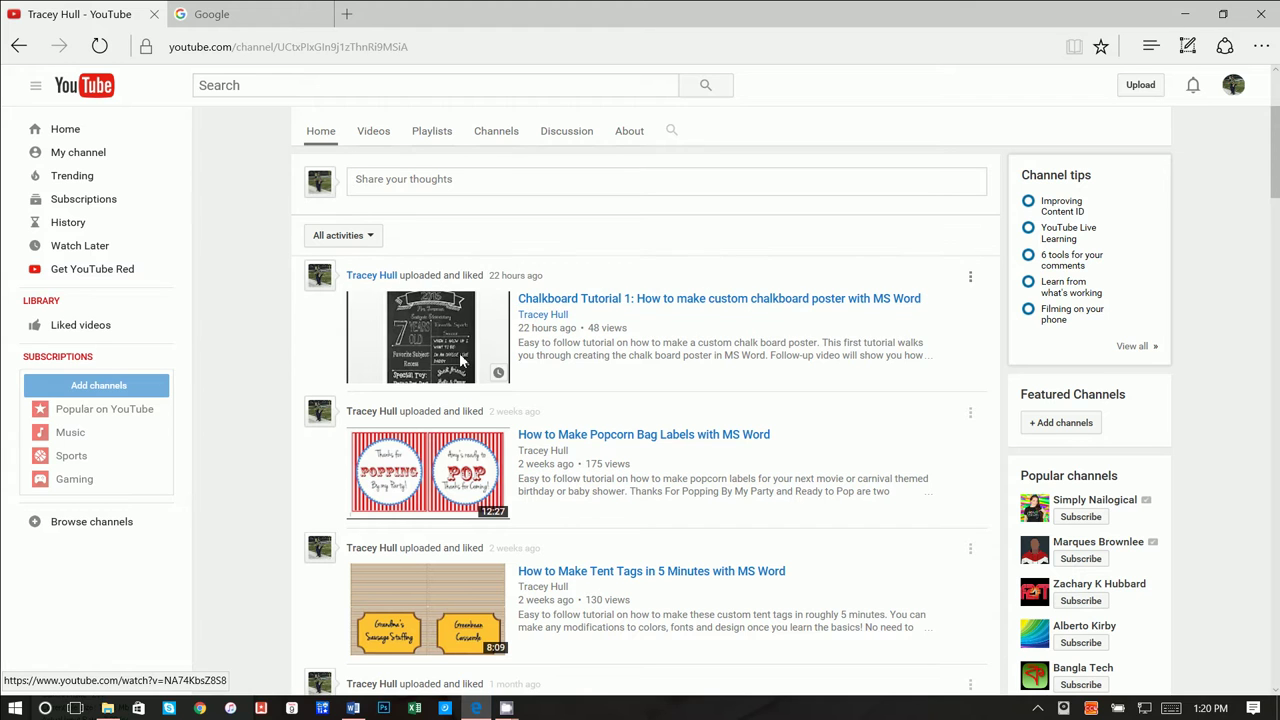
{"action": "left_click", "coordinate": [1185, 14]}
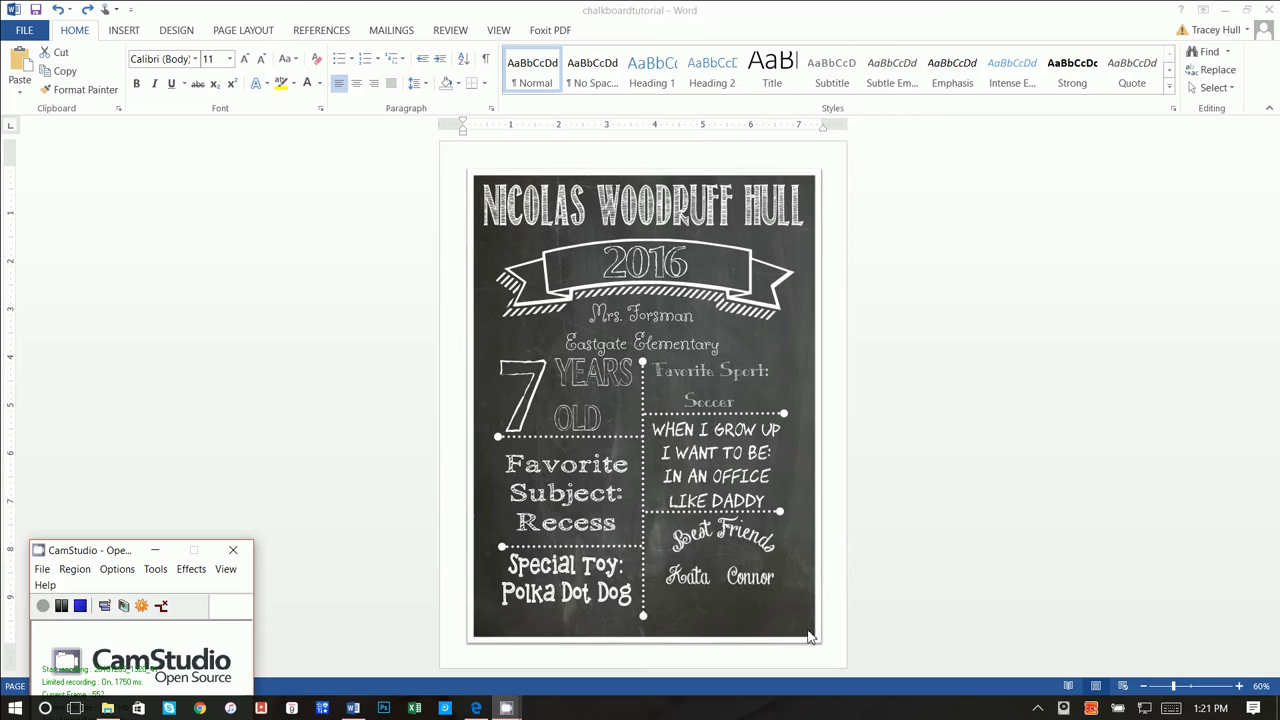
Step: Darken the poster's chalkboard background picture with a lower-brightness, higher-contrast correction preset
{"action": "left_click", "coordinate": [809, 634]}
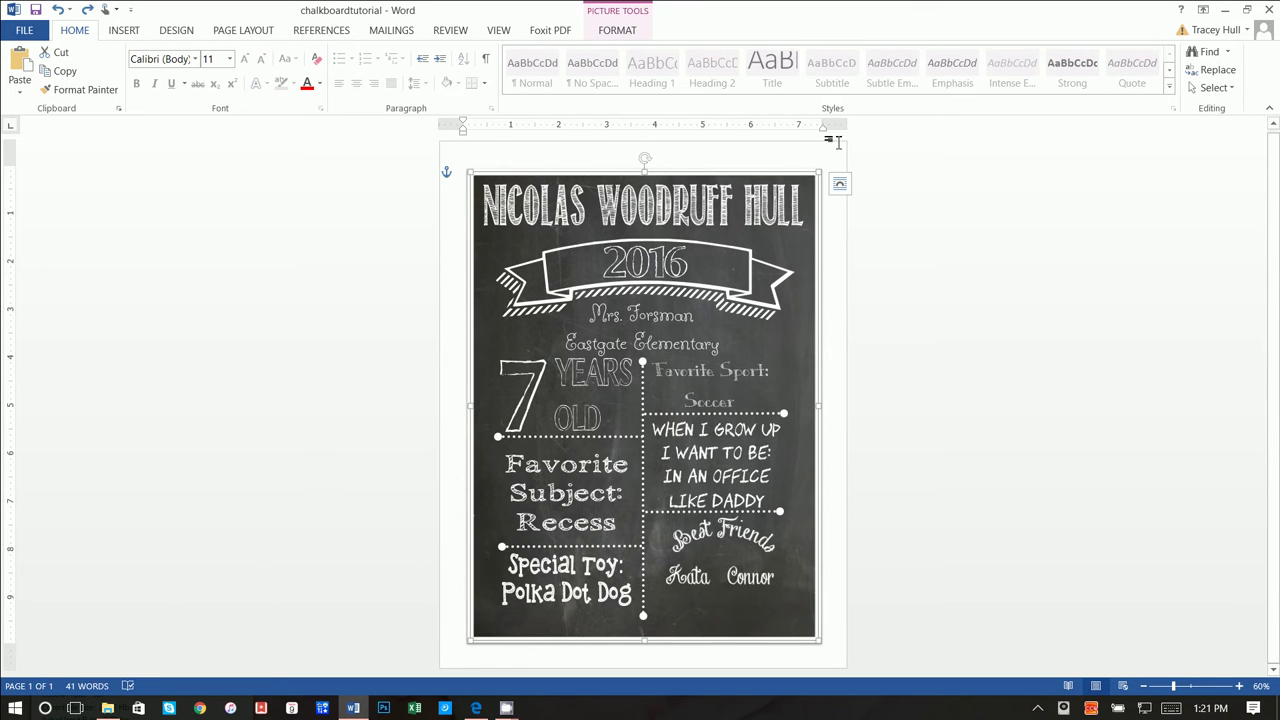
{"action": "left_click", "coordinate": [617, 30]}
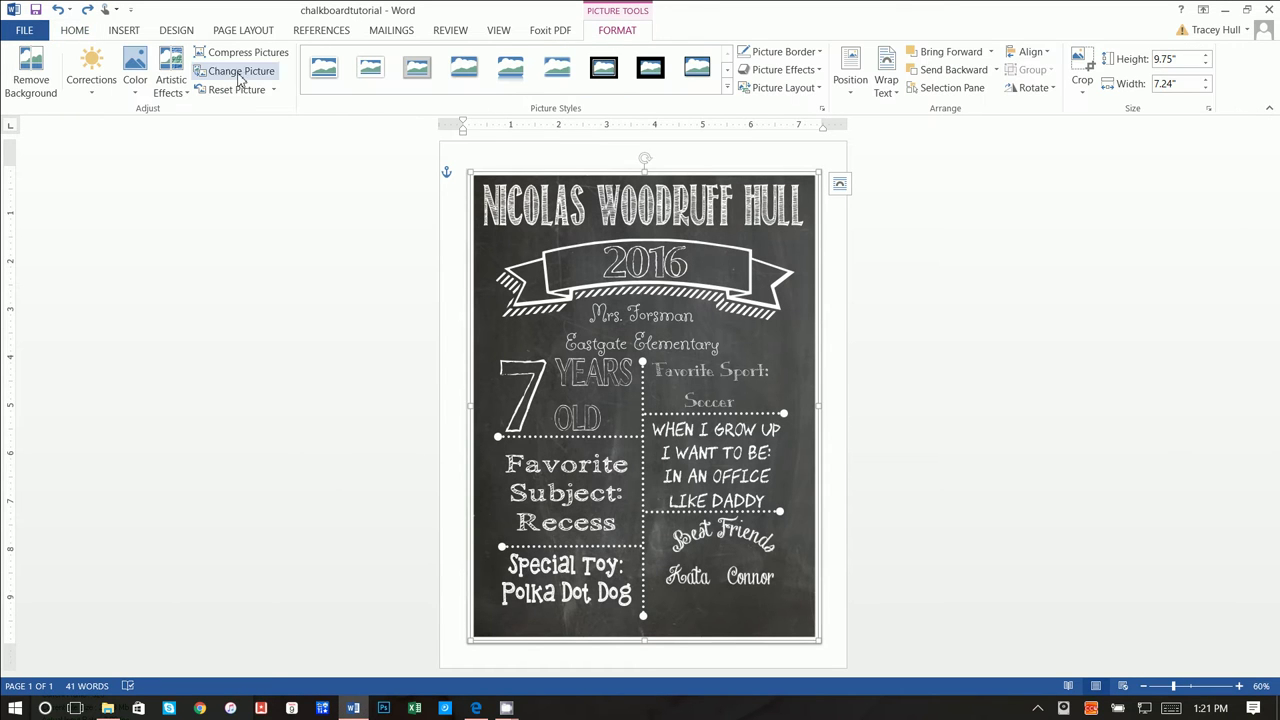
{"action": "left_click", "coordinate": [90, 66]}
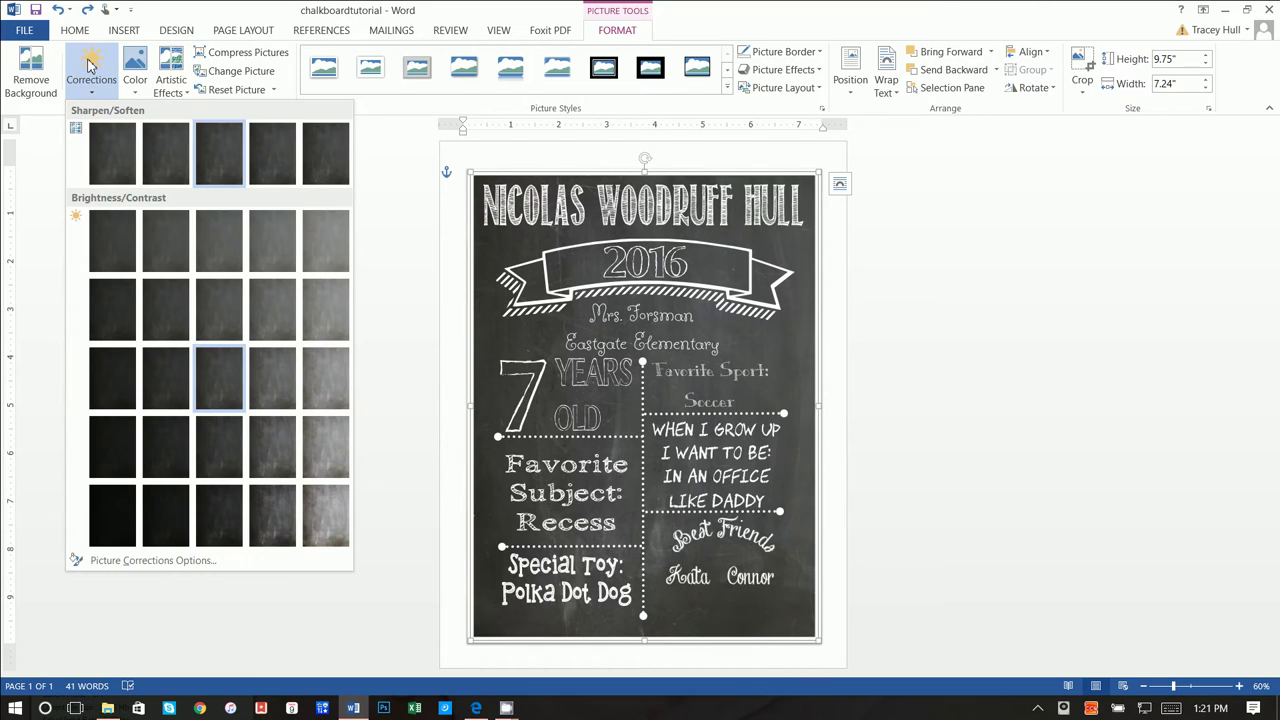
{"action": "left_click", "coordinate": [470, 177]}
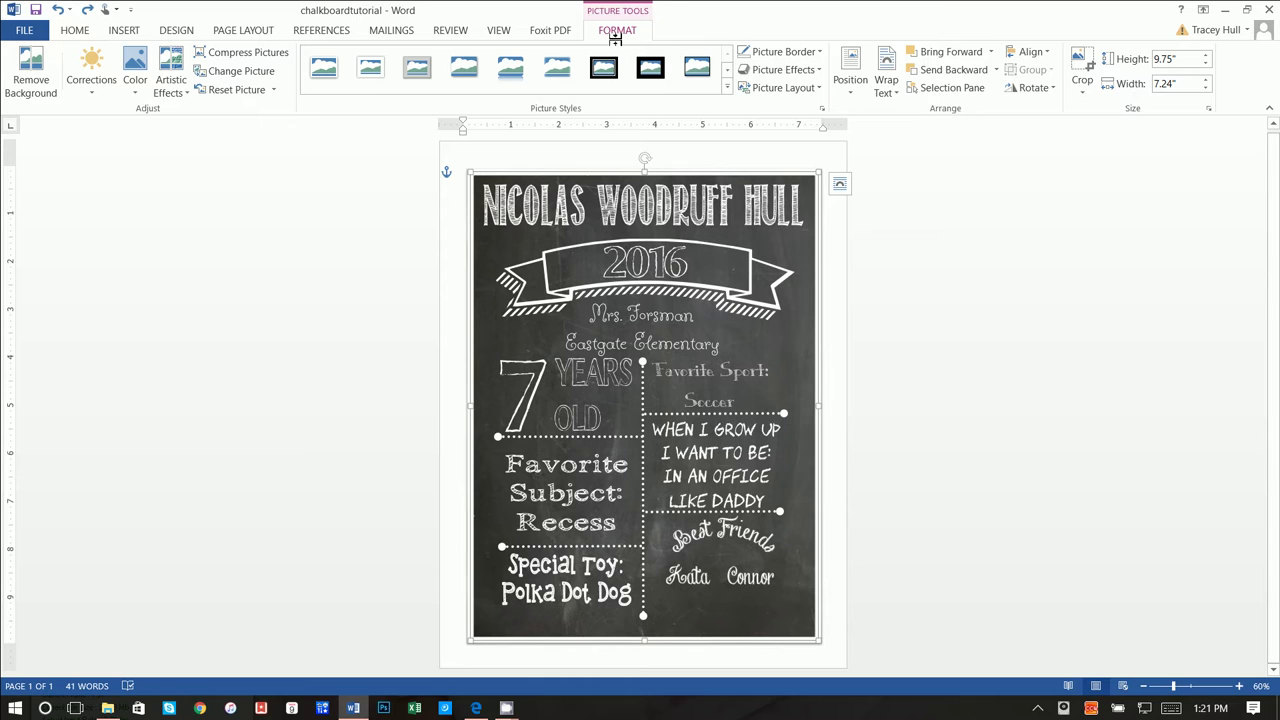
{"action": "left_click", "coordinate": [91, 68]}
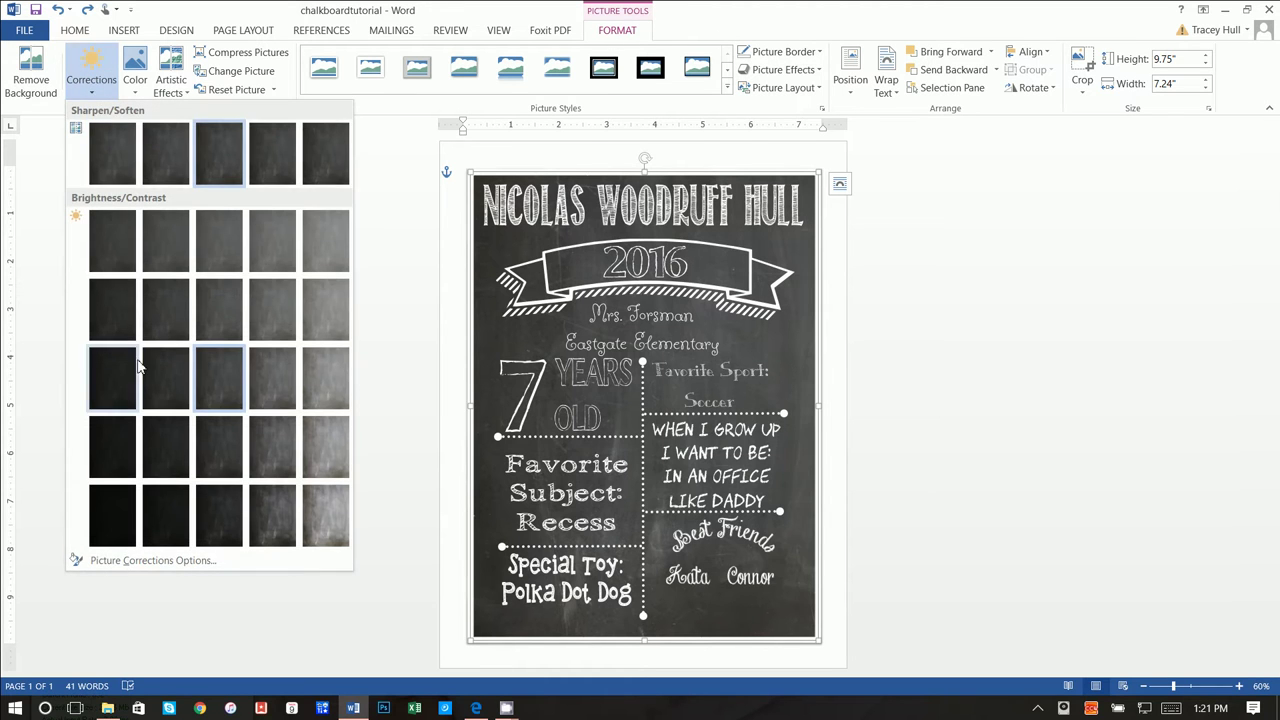
{"action": "left_click", "coordinate": [153, 431]}
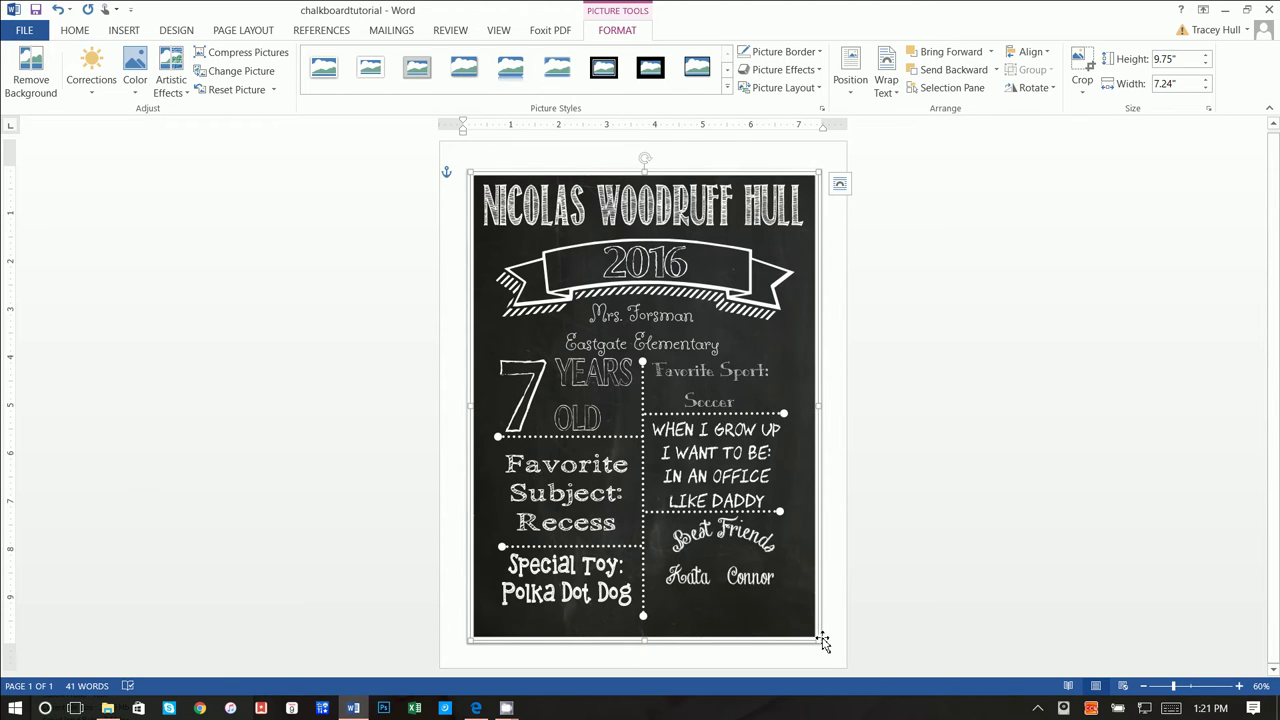
Step: Enlarge the chalkboard background picture to about 10.69" high by 8.03" wide so it nearly fills the page
{"action": "left_click_drag", "start_coordinate": [821, 642], "coordinate": [840, 646]}
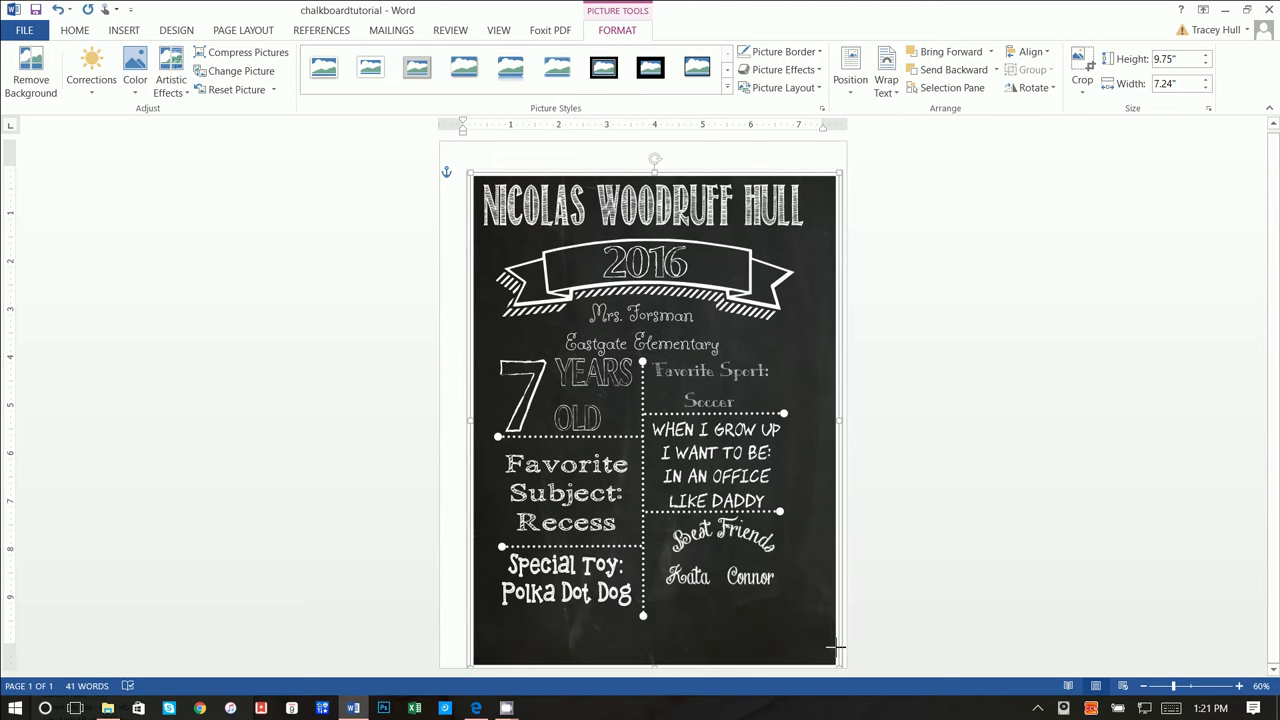
{"action": "left_click_drag", "start_coordinate": [830, 652], "coordinate": [831, 653]}
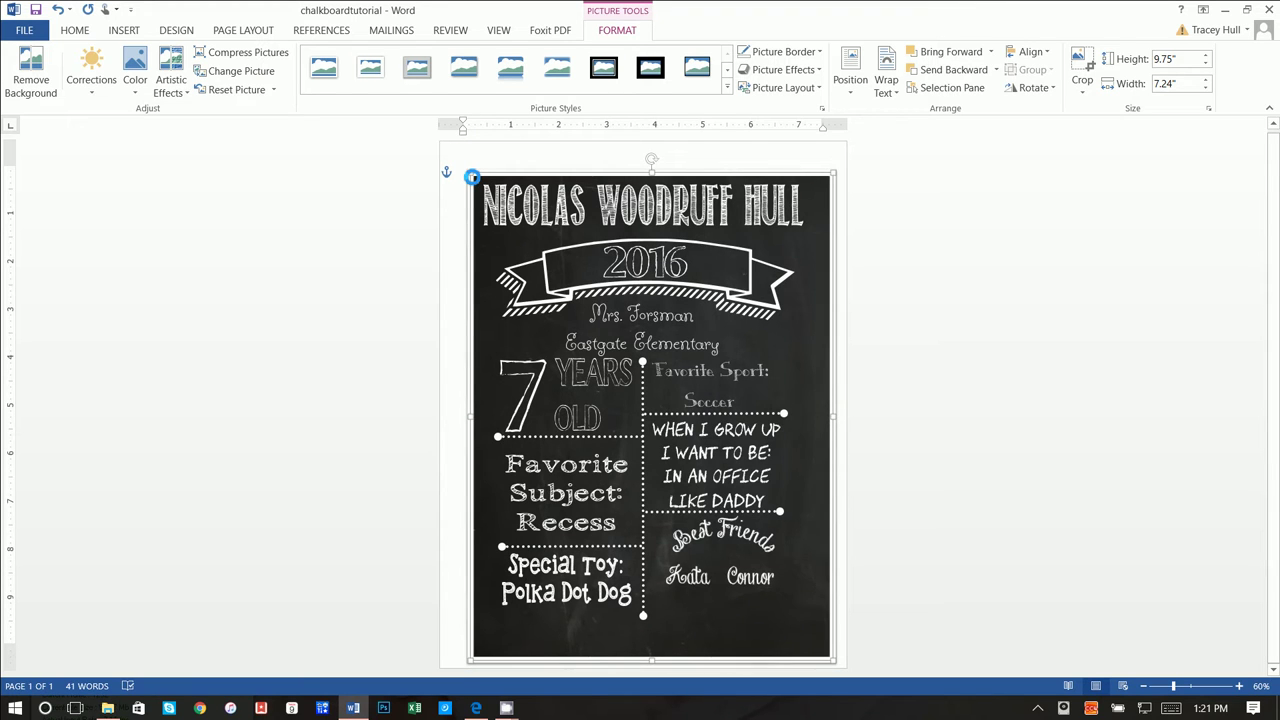
{"action": "left_click", "coordinate": [471, 177]}
{"action": "left_click_drag", "start_coordinate": [471, 177], "coordinate": [451, 158]}
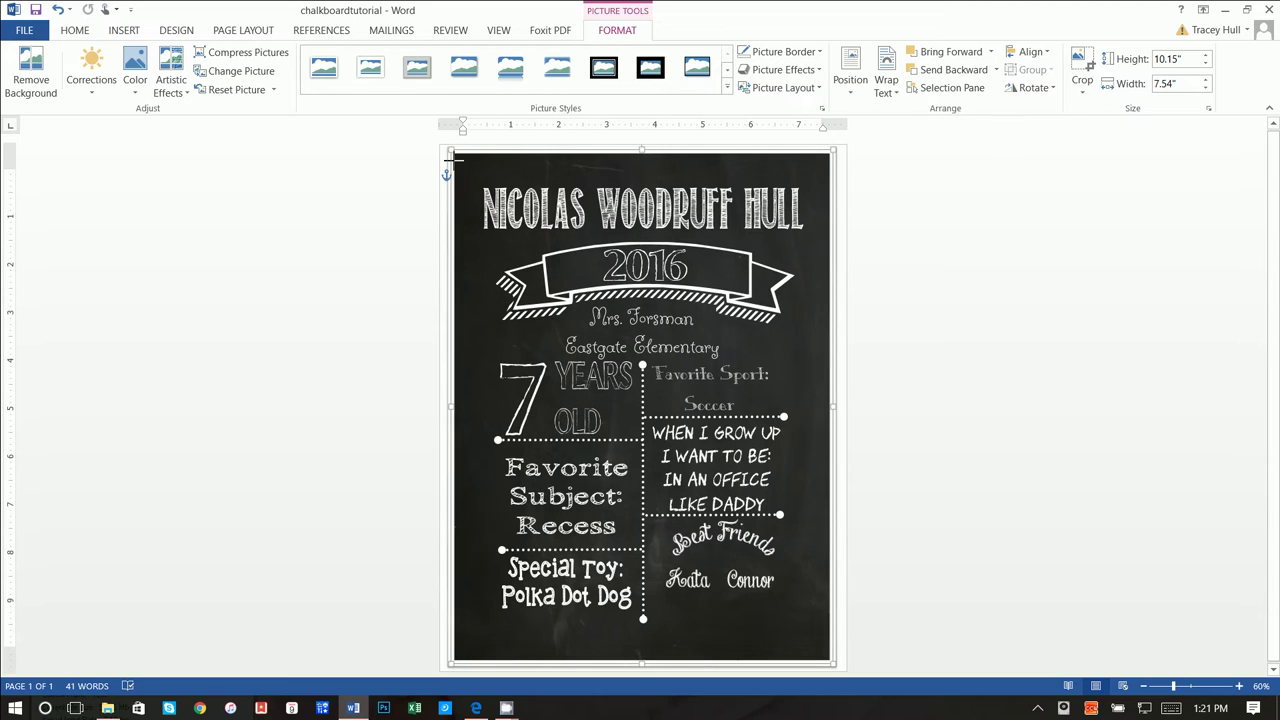
{"action": "left_click", "coordinate": [835, 410]}
{"action": "left_click_drag", "start_coordinate": [835, 410], "coordinate": [840, 406]}
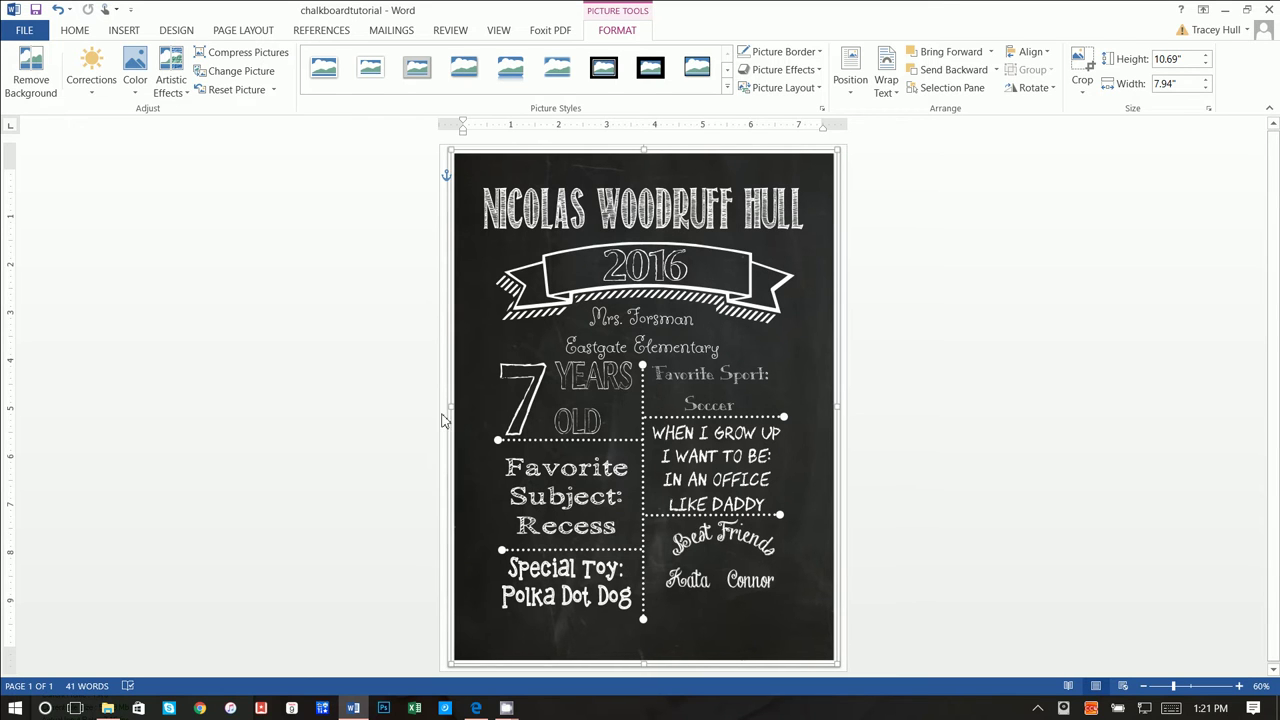
{"action": "left_click_drag", "start_coordinate": [446, 406], "coordinate": [441, 404]}
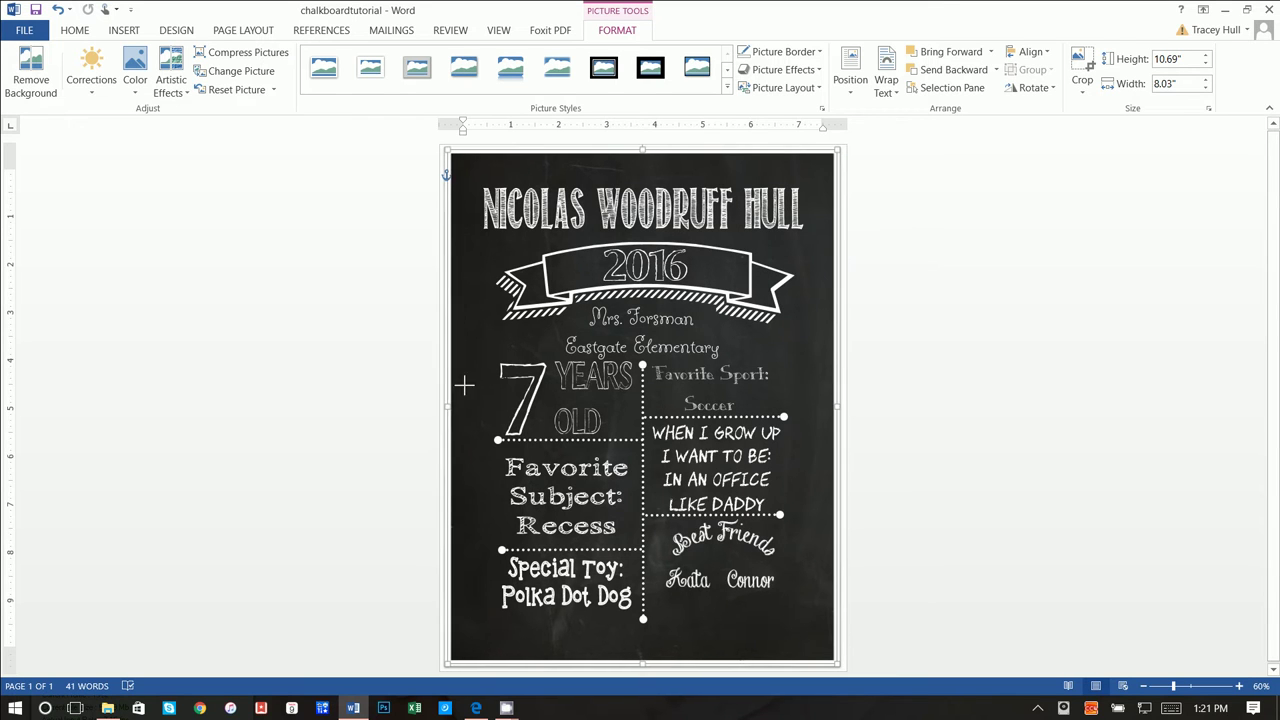
Step: Move the name title slightly up and the Favorite Sport text box slightly to the right on the poster
{"action": "left_click", "coordinate": [566, 205]}
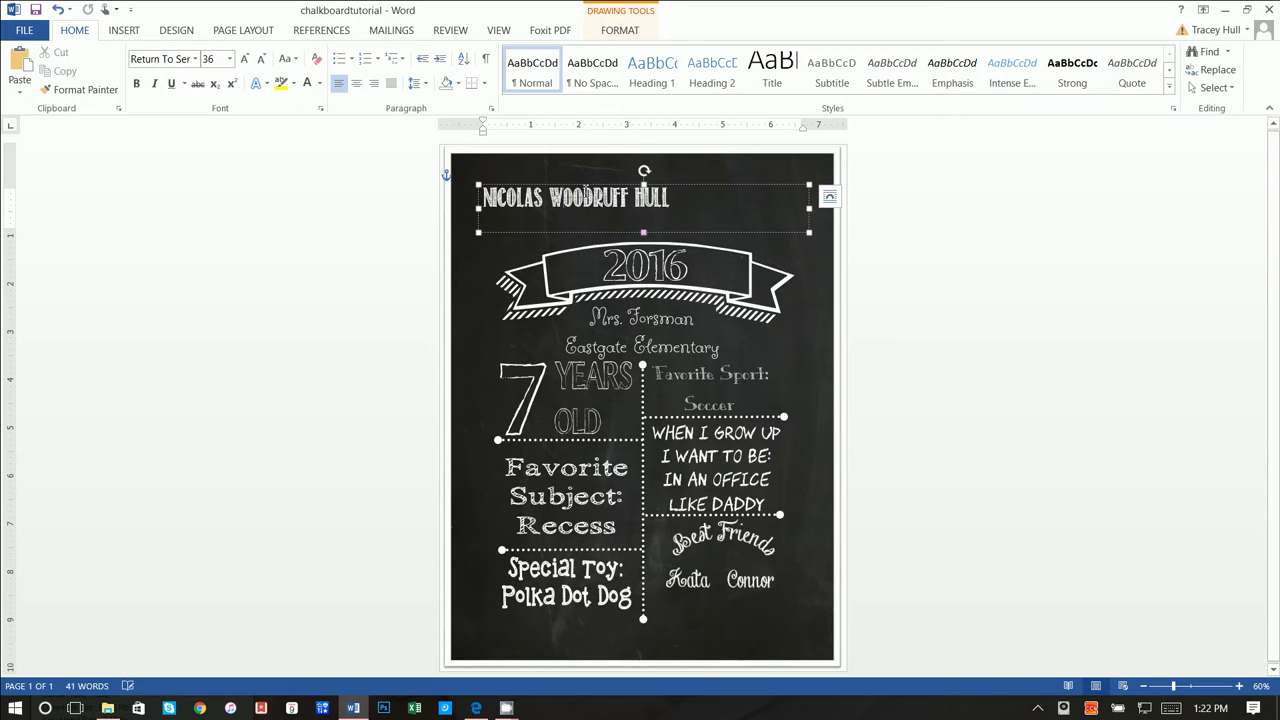
{"action": "left_click_drag", "start_coordinate": [583, 186], "coordinate": [581, 175]}
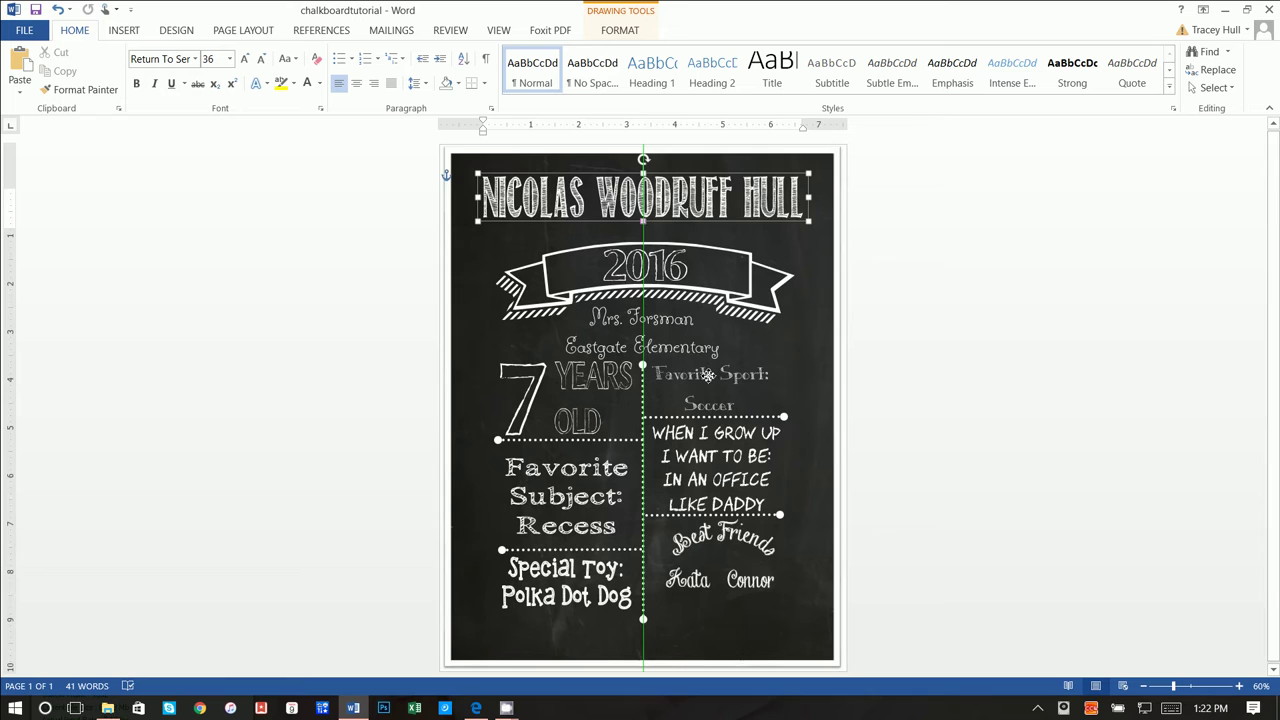
{"action": "left_click", "coordinate": [707, 374]}
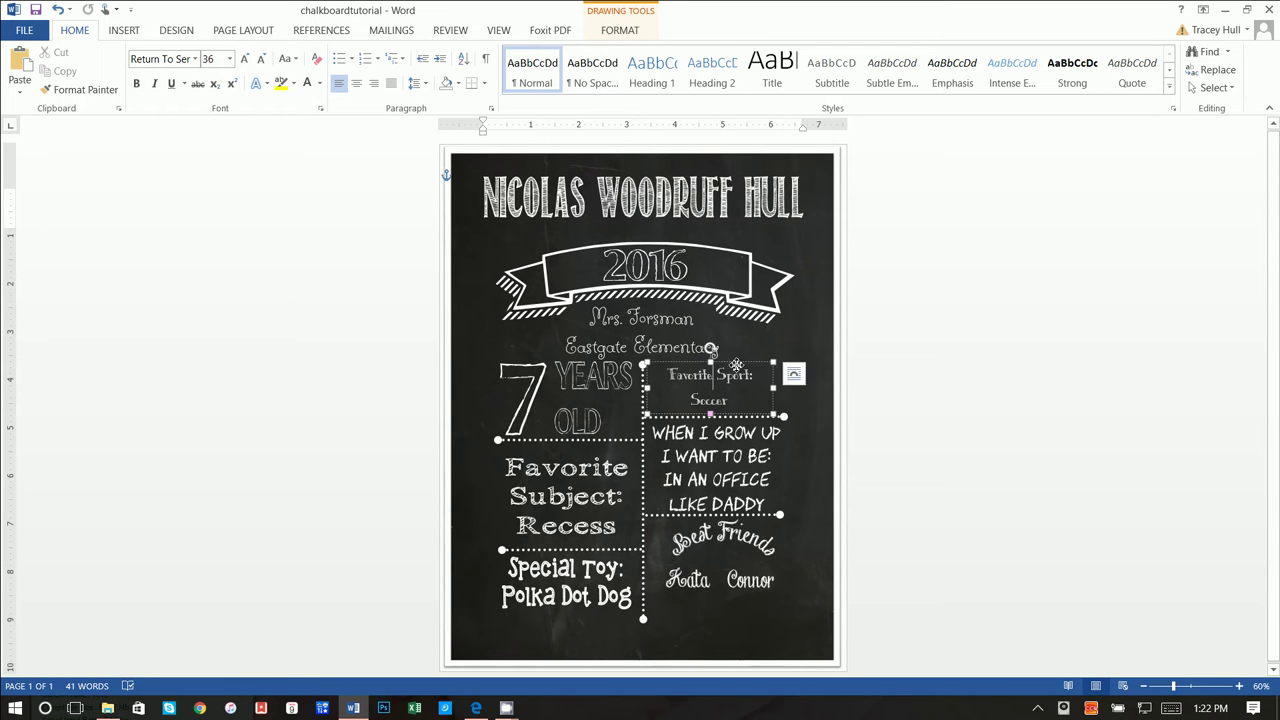
{"action": "left_click_drag", "start_coordinate": [736, 366], "coordinate": [748, 364]}
Step: Extend the dotted line below the Favorite Sport text further toward the poster's right edge
{"action": "left_click", "coordinate": [780, 418]}
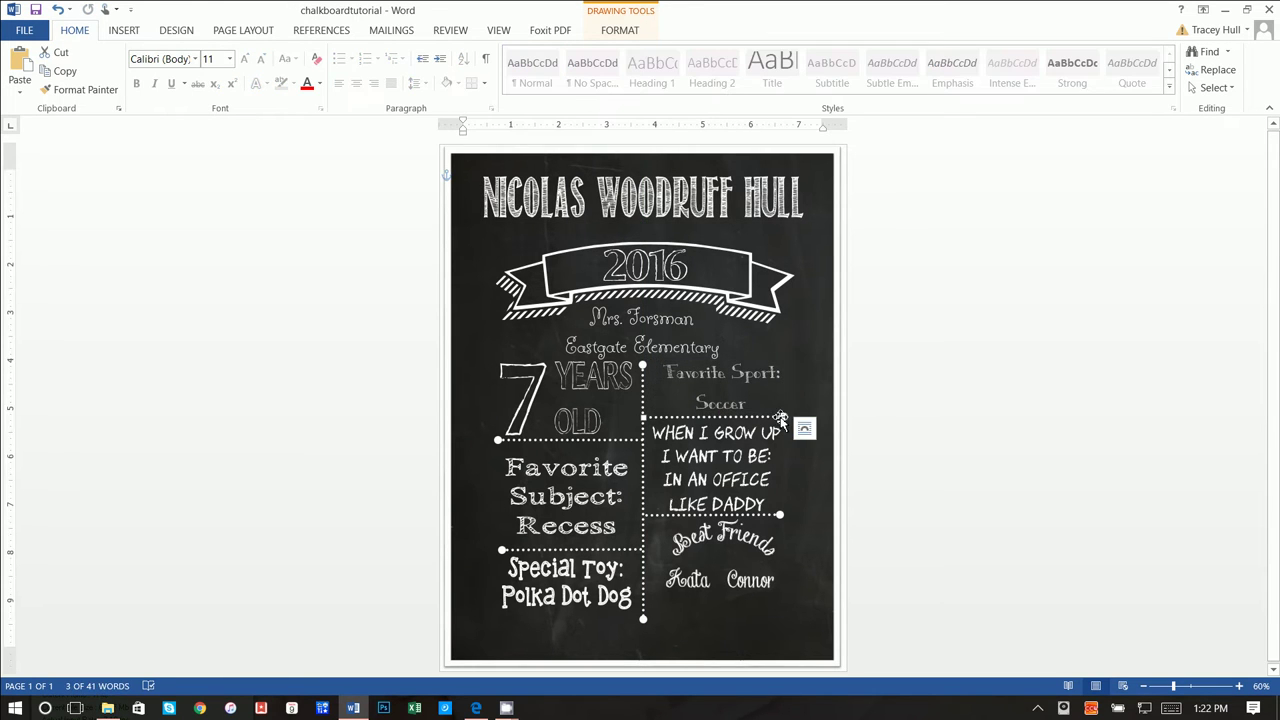
{"action": "left_click_drag", "start_coordinate": [780, 418], "coordinate": [806, 420]}
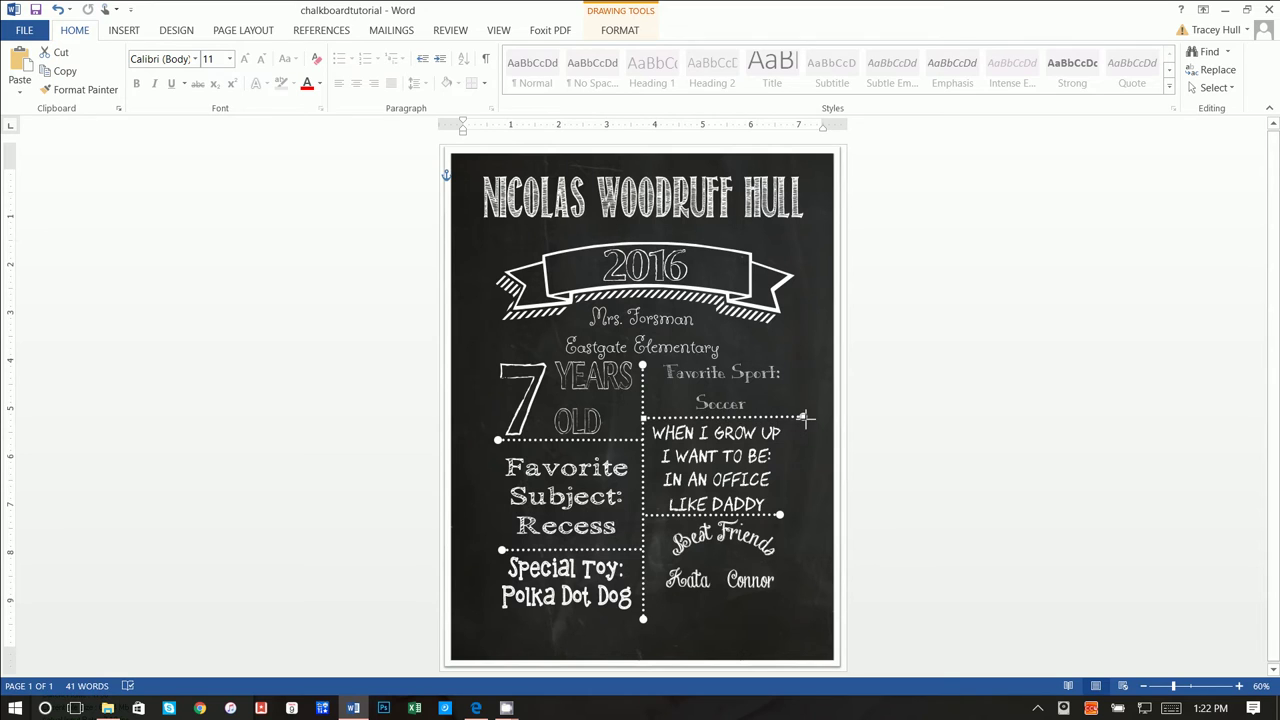
{"action": "left_click", "coordinate": [888, 404]}
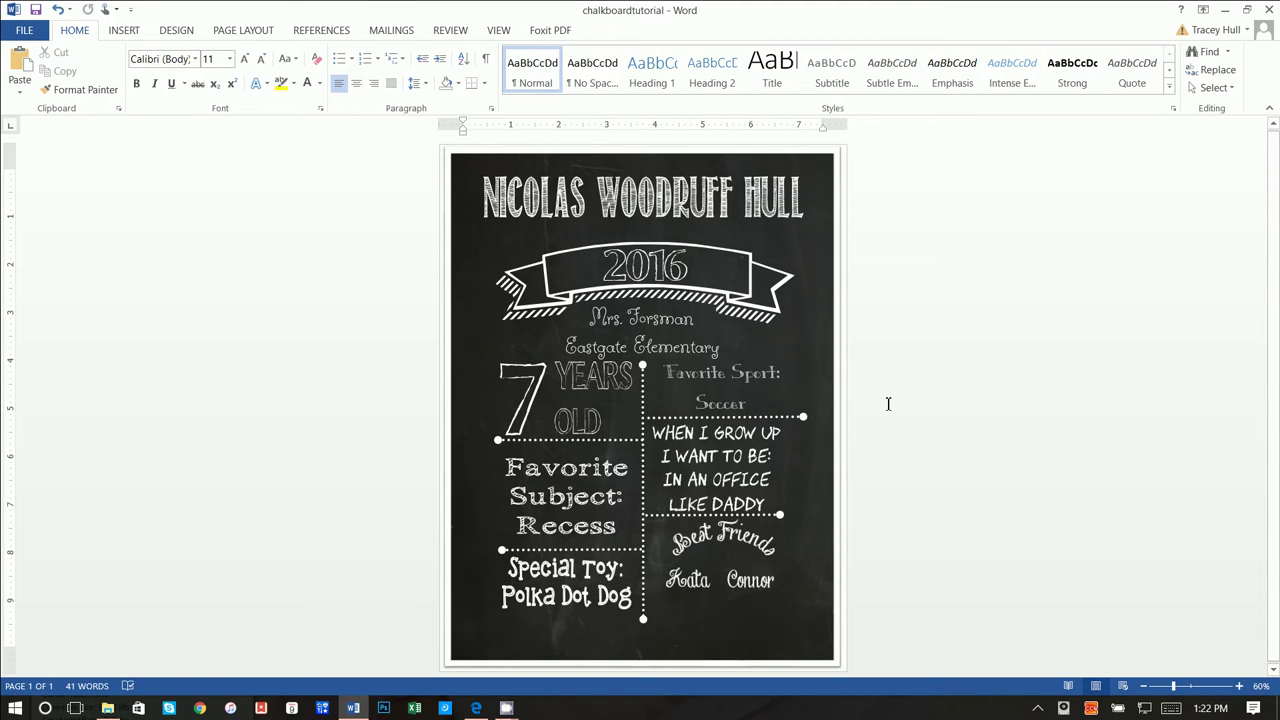
{"action": "left_click", "coordinate": [624, 335]}
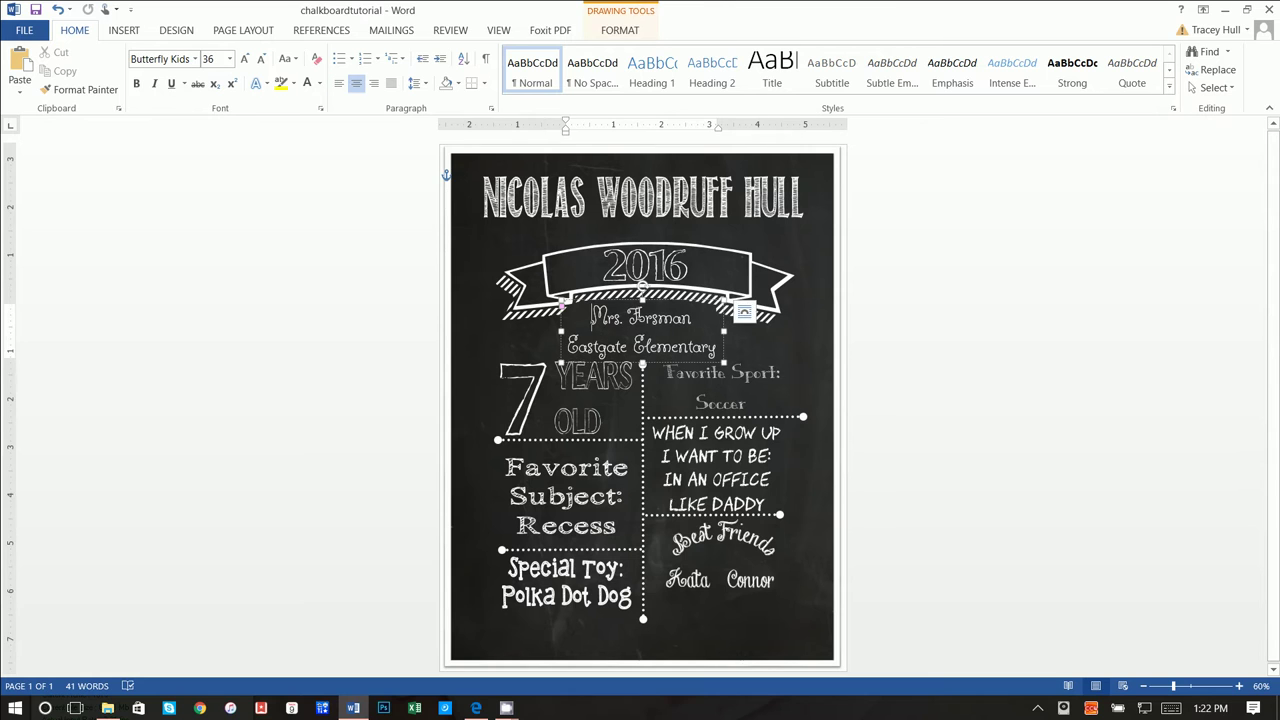
{"action": "left_click", "coordinate": [630, 32]}
{"action": "left_click", "coordinate": [648, 87]}
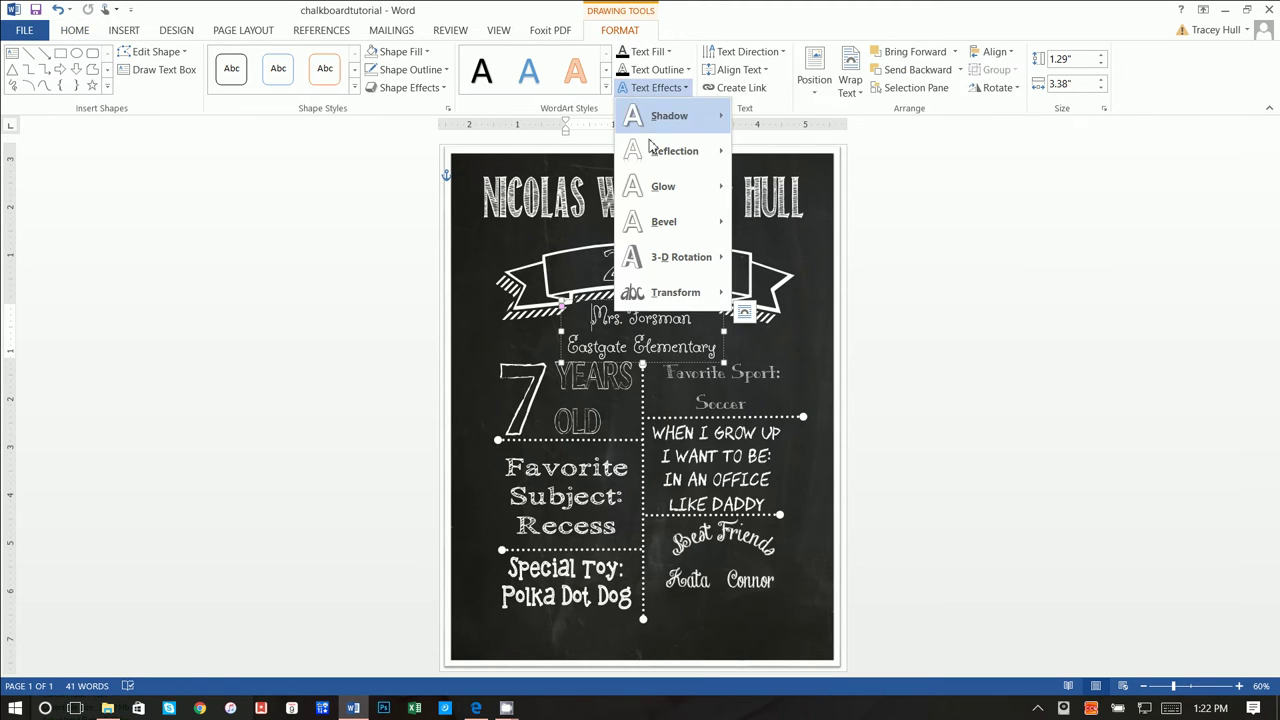
{"action": "mouse_move", "coordinate": [668, 292]}
{"action": "left_click", "coordinate": [1017, 295]}
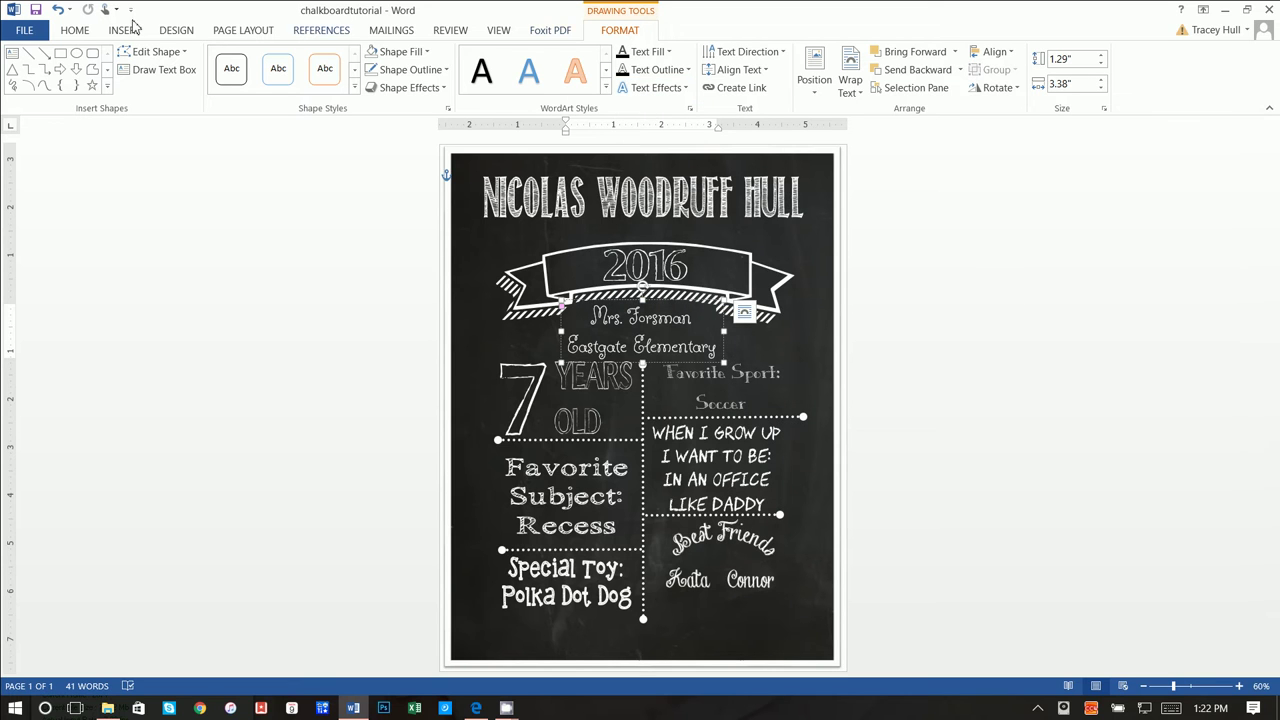
Step: Print the poster with Microsoft Print to PDF, saving it as chalkboardtutoal in the chalkboard folder
{"action": "left_click", "coordinate": [24, 33]}
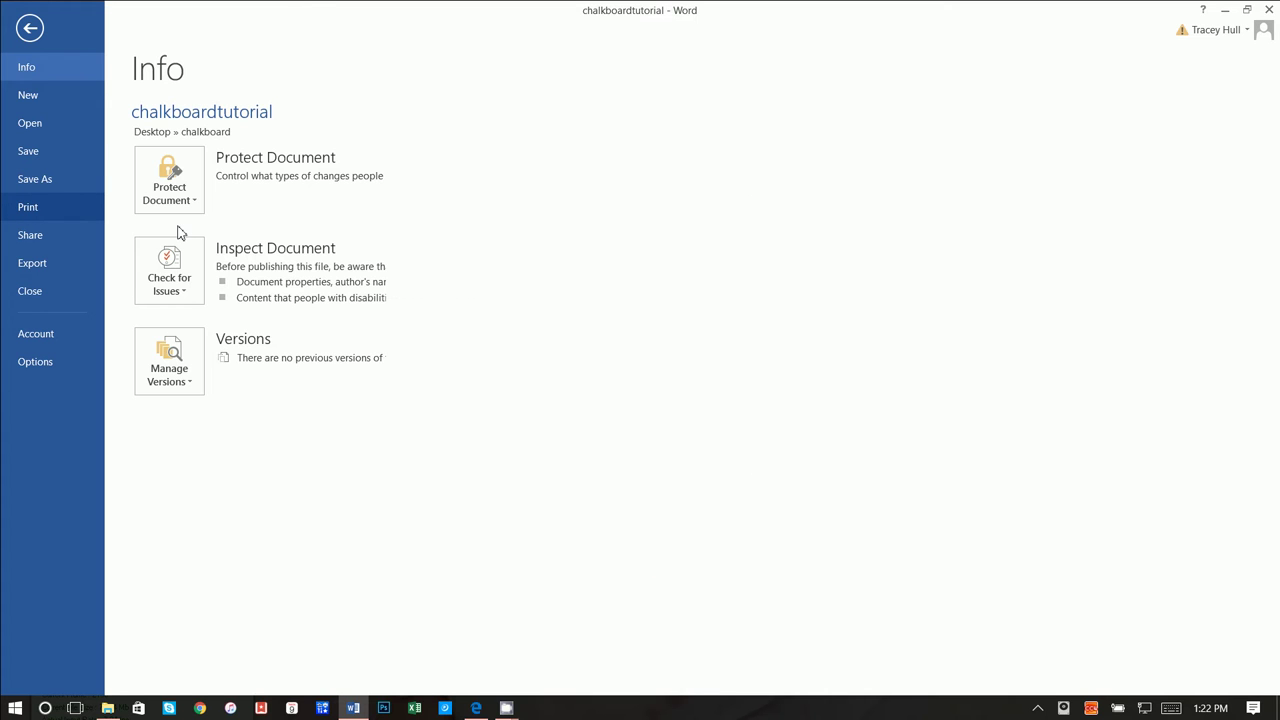
{"action": "left_click", "coordinate": [90, 207]}
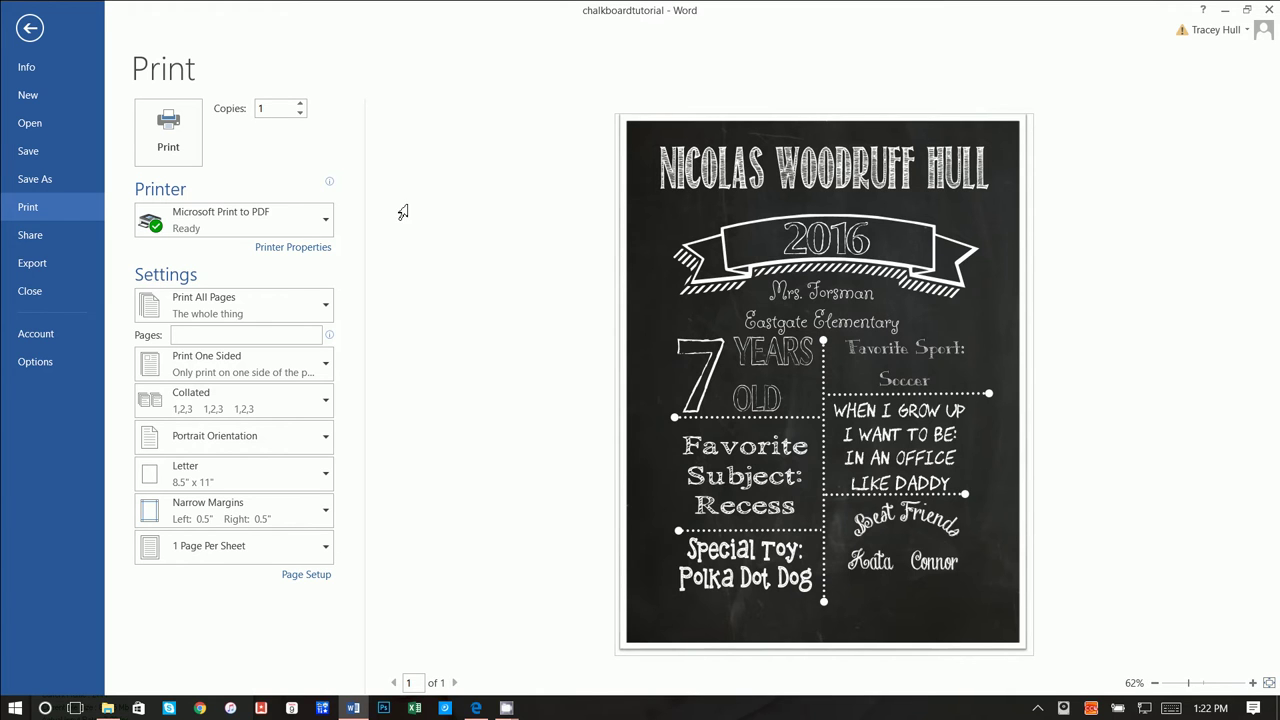
{"action": "left_click", "coordinate": [191, 152]}
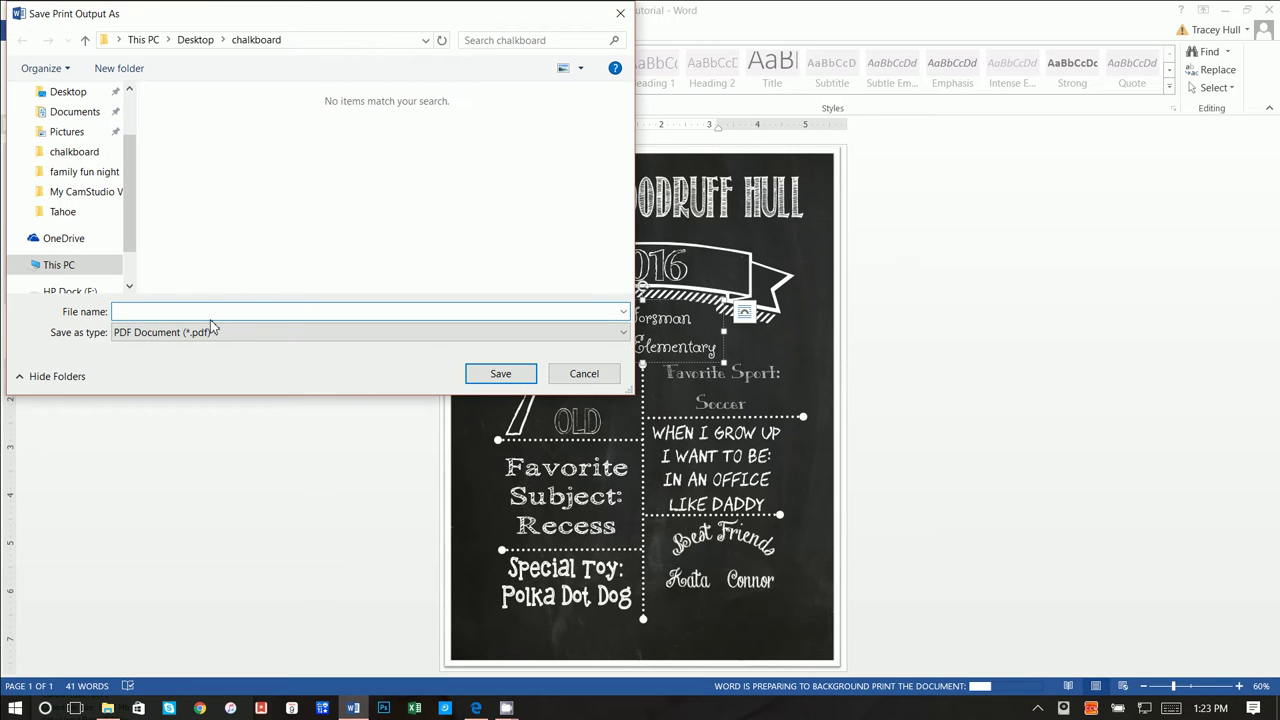
{"action": "type", "text": "h"}
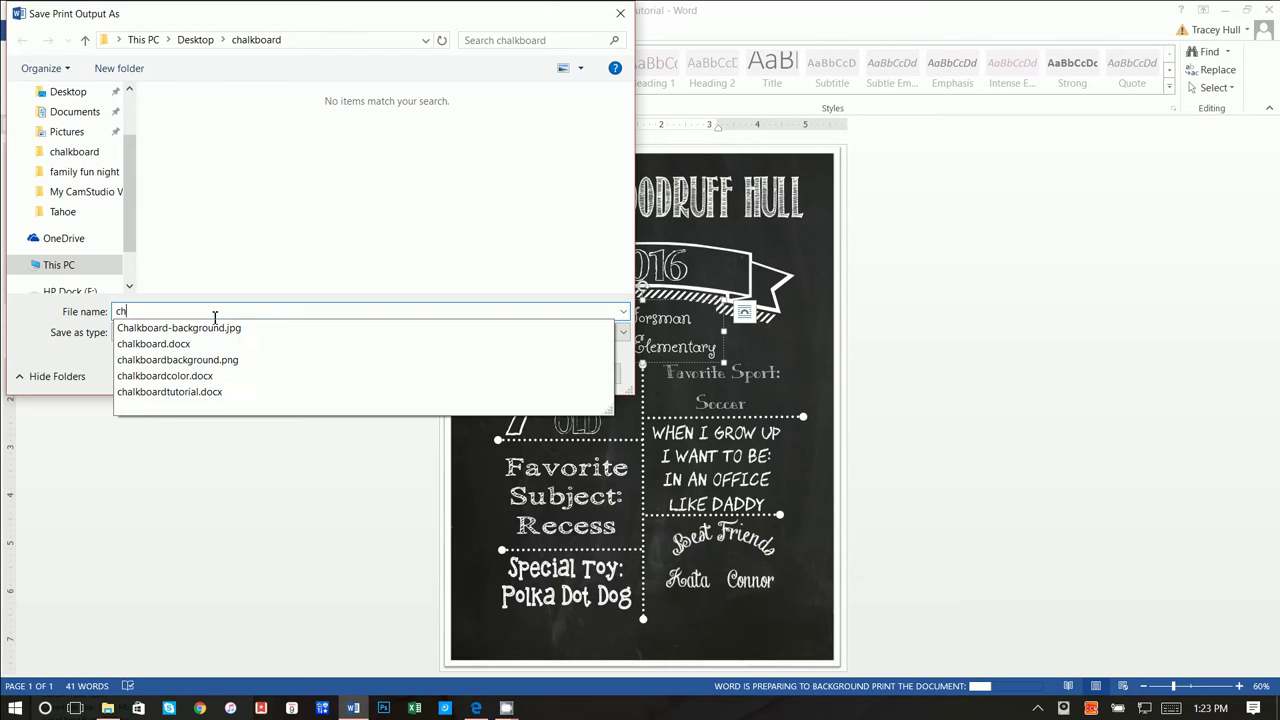
{"action": "type", "text": "alkboardtutoal"}
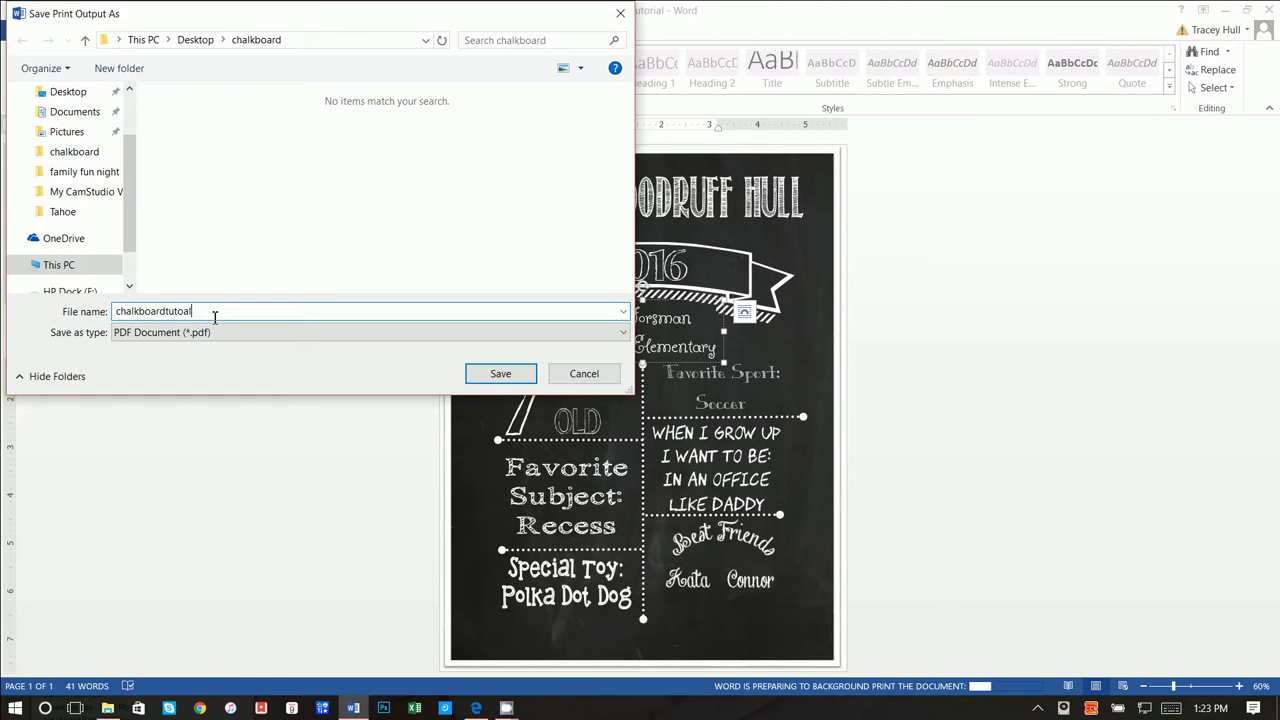
{"action": "key", "text": "Return"}
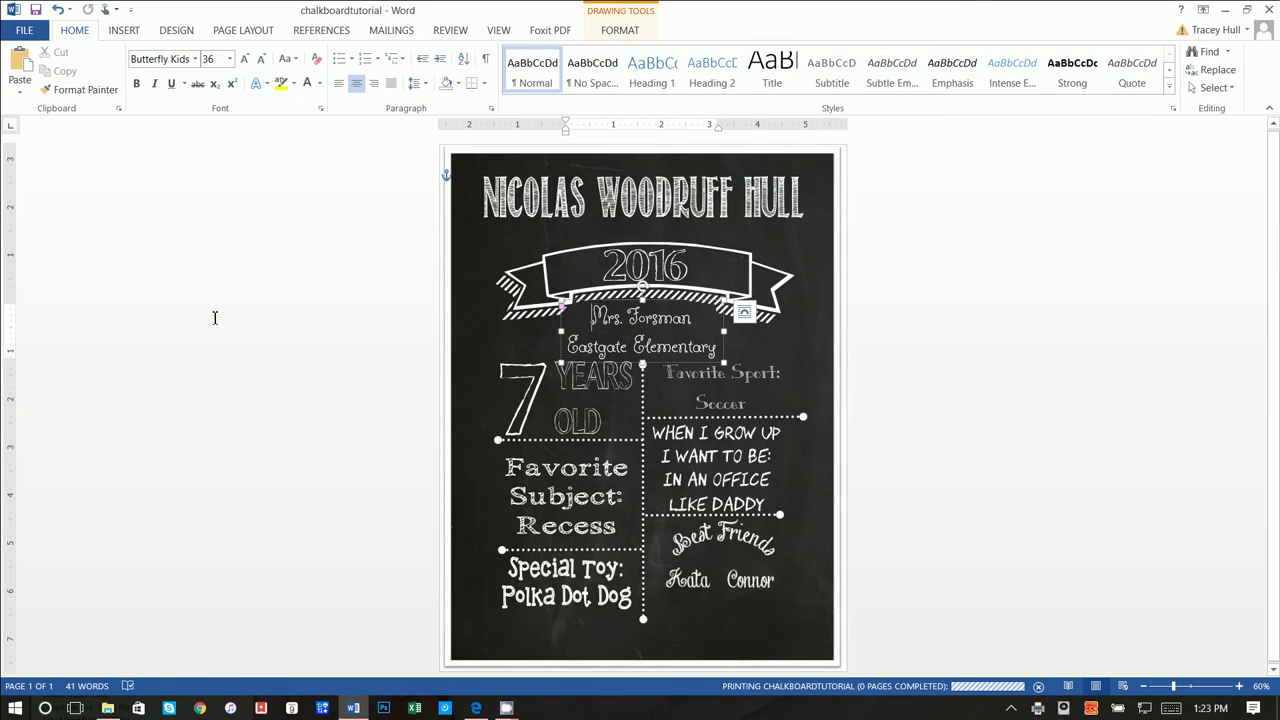
{"action": "left_click", "coordinate": [204, 338]}
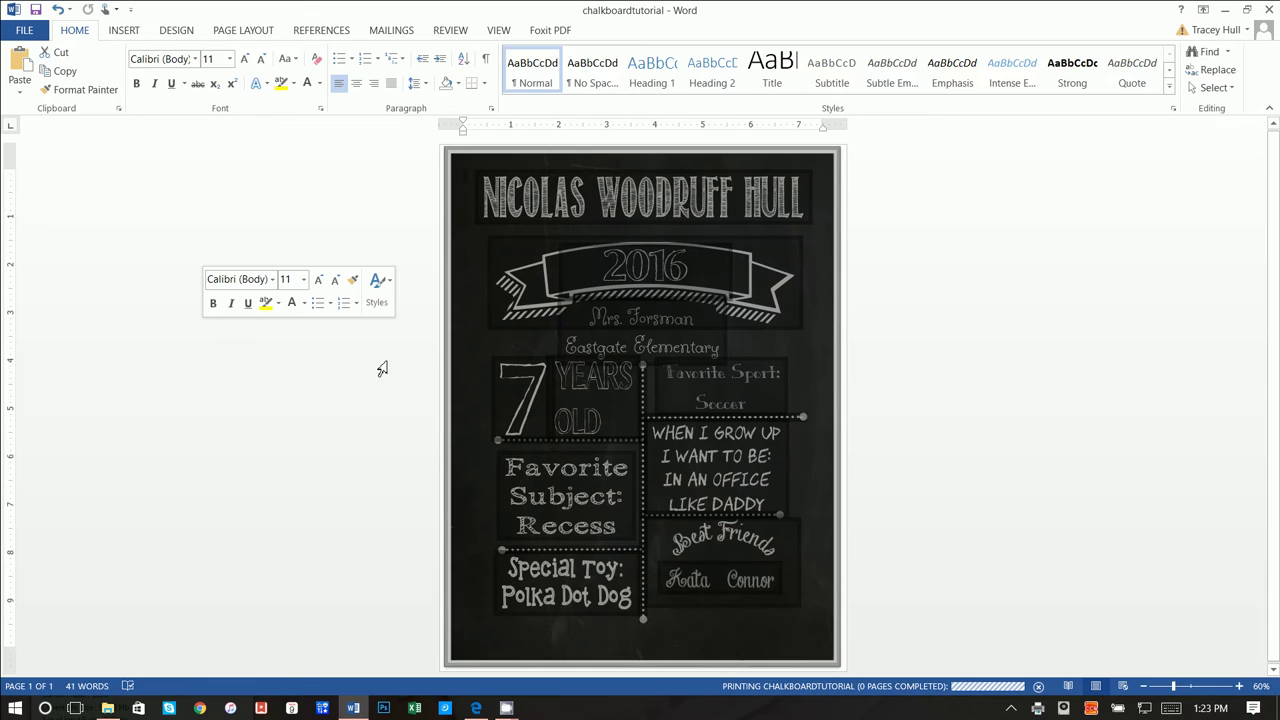
{"action": "left_click", "coordinate": [665, 273]}
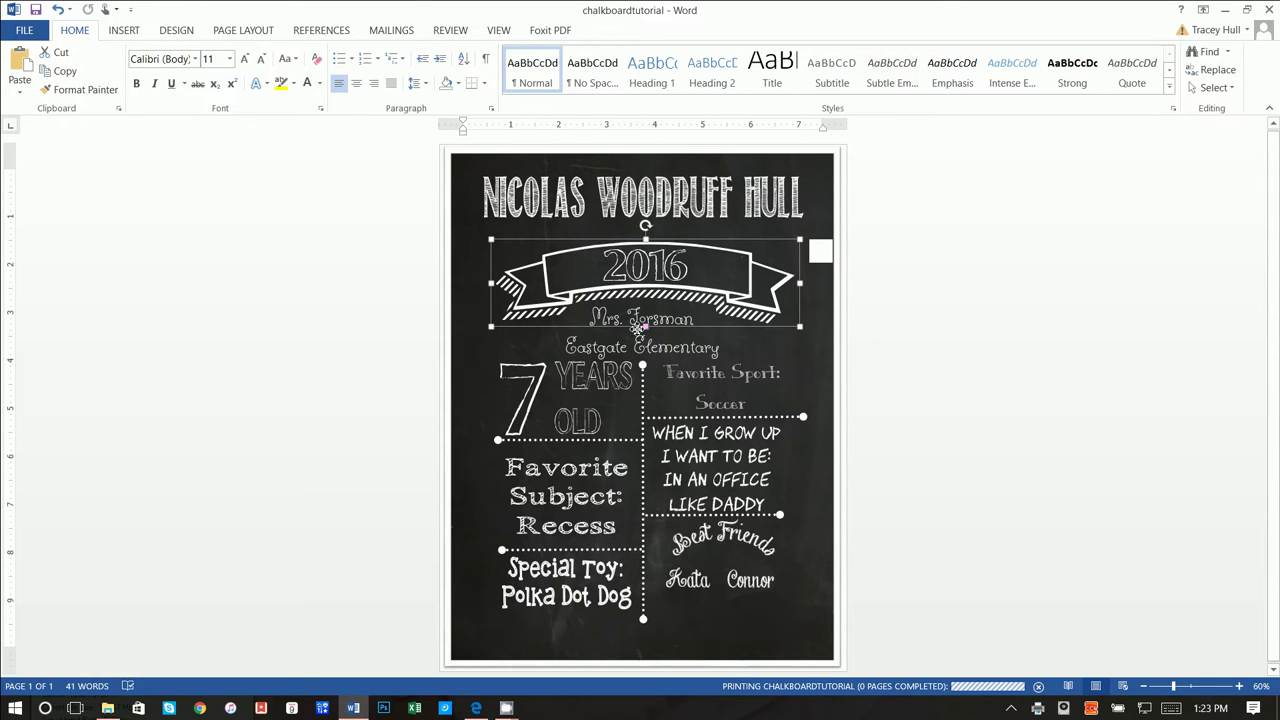
{"action": "left_click", "coordinate": [638, 330]}
{"action": "left_click", "coordinate": [923, 372]}
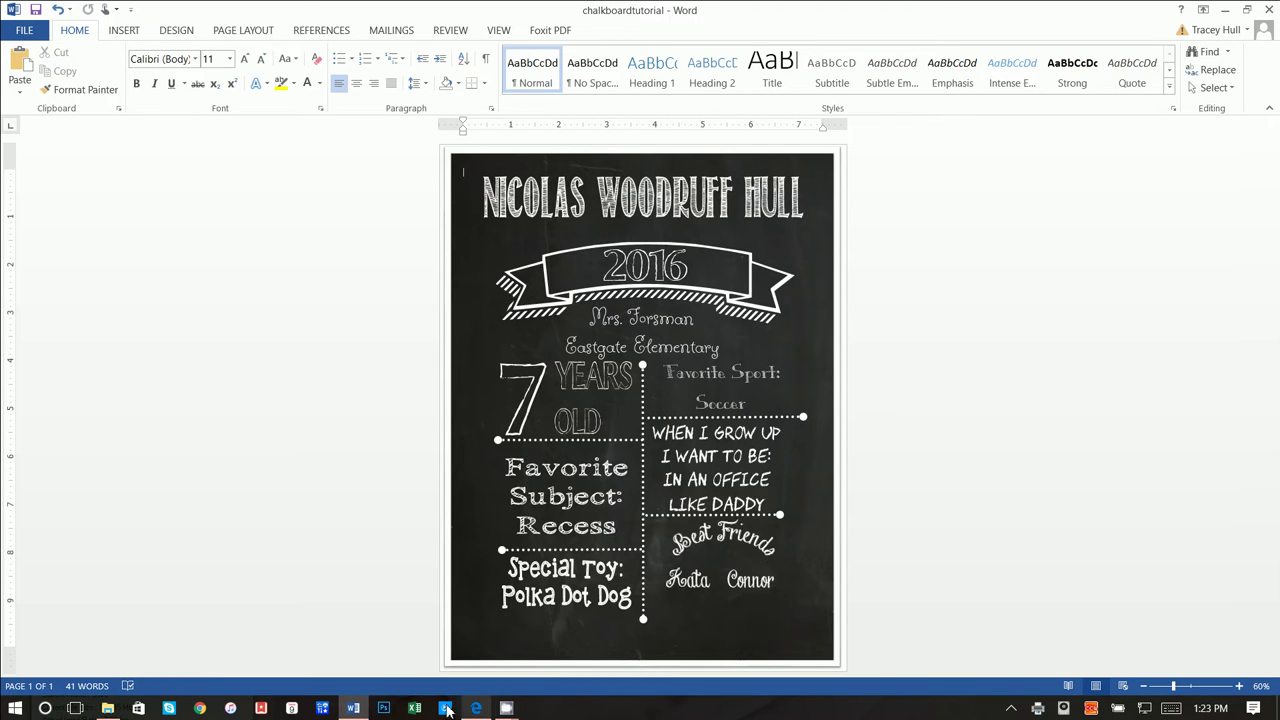
Step: Open the chalkboardtutoal PDF from the chalkboard folder in Acrobat Reader and check the poster's content
{"action": "left_click", "coordinate": [107, 708]}
{"action": "left_click", "coordinate": [835, 290]}
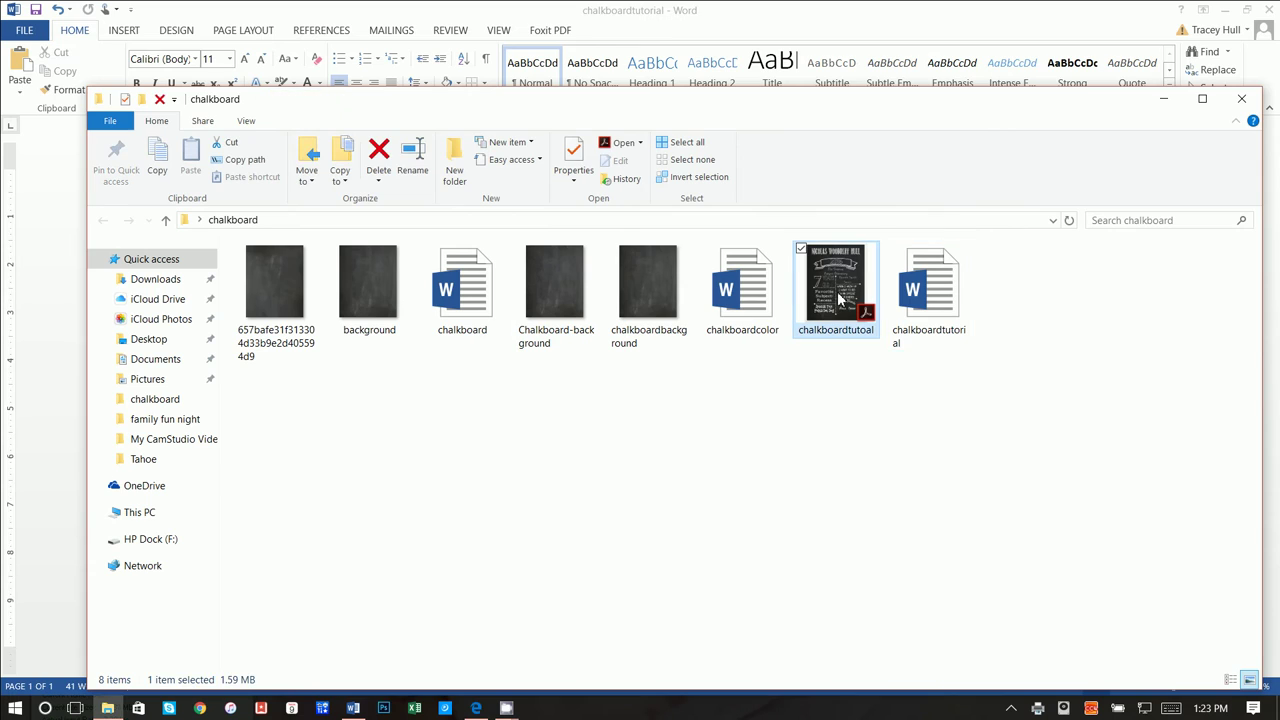
{"action": "key", "text": "Return"}
{"action": "scroll", "coordinate": [826, 423], "scroll_direction": "down", "scroll_amount": 10}
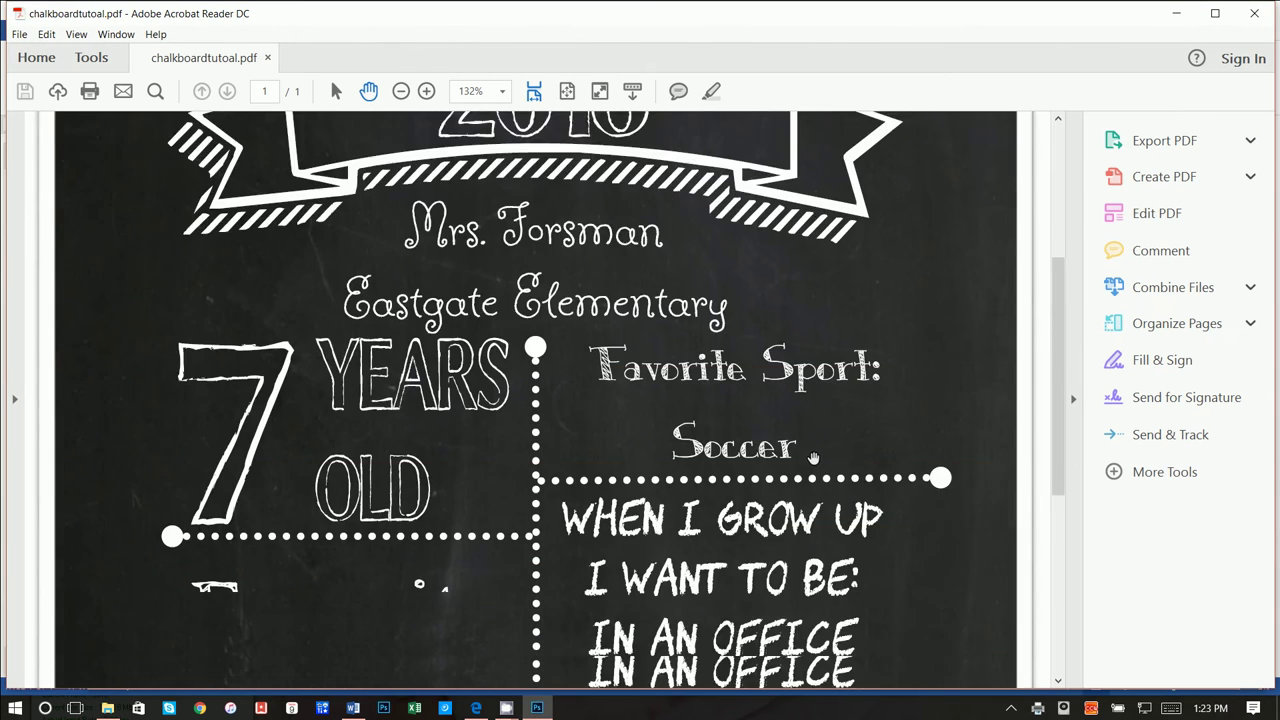
{"action": "scroll", "coordinate": [864, 390], "scroll_direction": "down", "scroll_amount": 3}
{"action": "scroll", "coordinate": [864, 390], "scroll_direction": "up", "scroll_amount": 8}
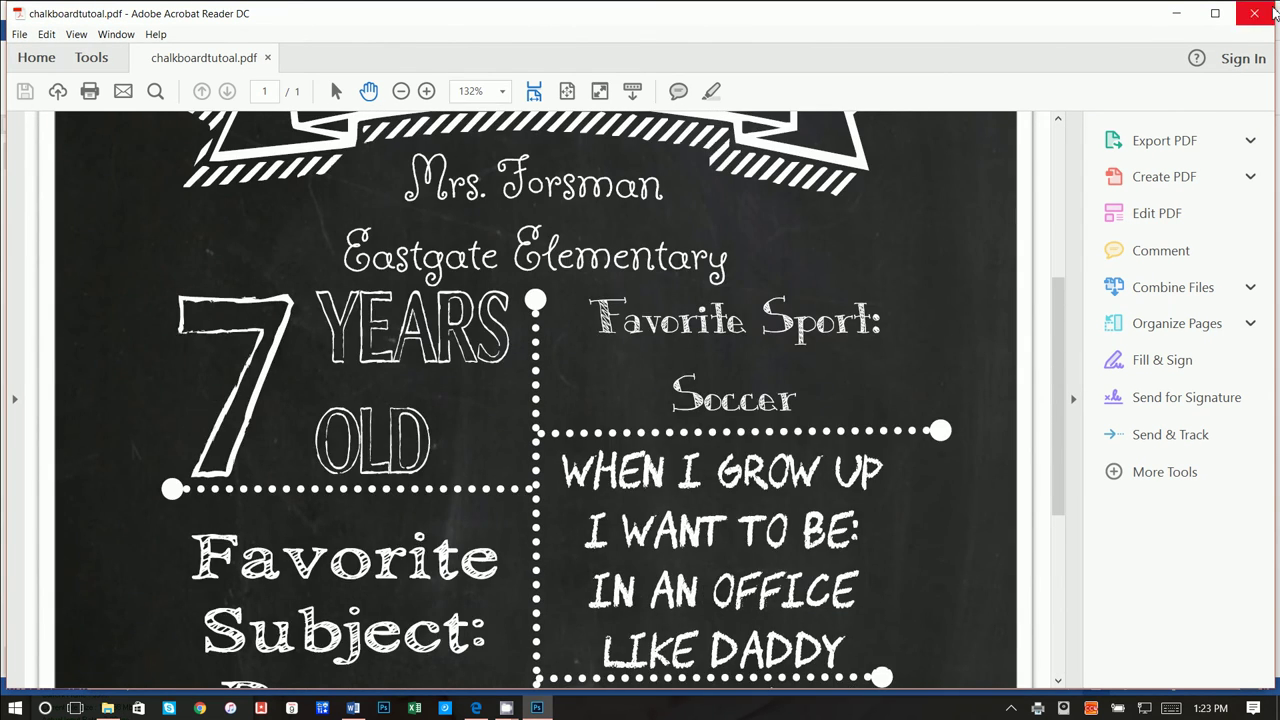
Step: Close the poster PDF, switch to the Edge browser and open the officedepot.com website in the Google tab
{"action": "left_click", "coordinate": [1256, 14]}
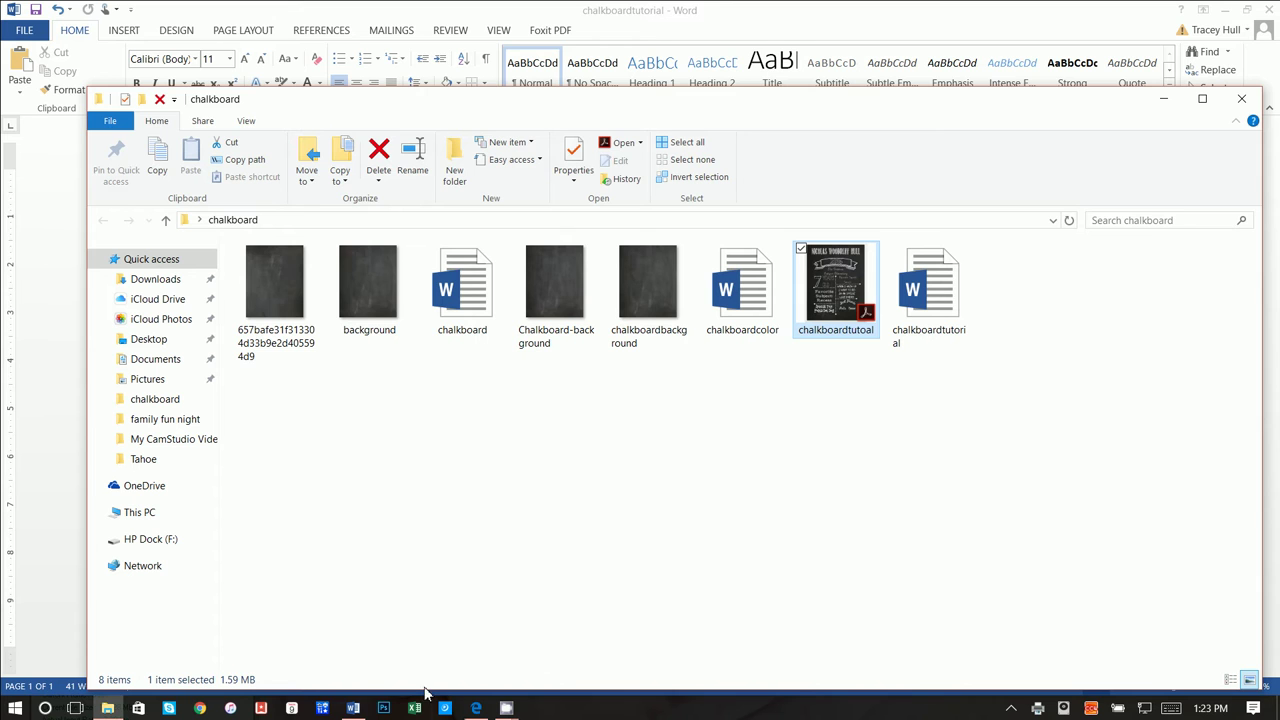
{"action": "left_click", "coordinate": [478, 708]}
{"action": "left_click", "coordinate": [240, 16]}
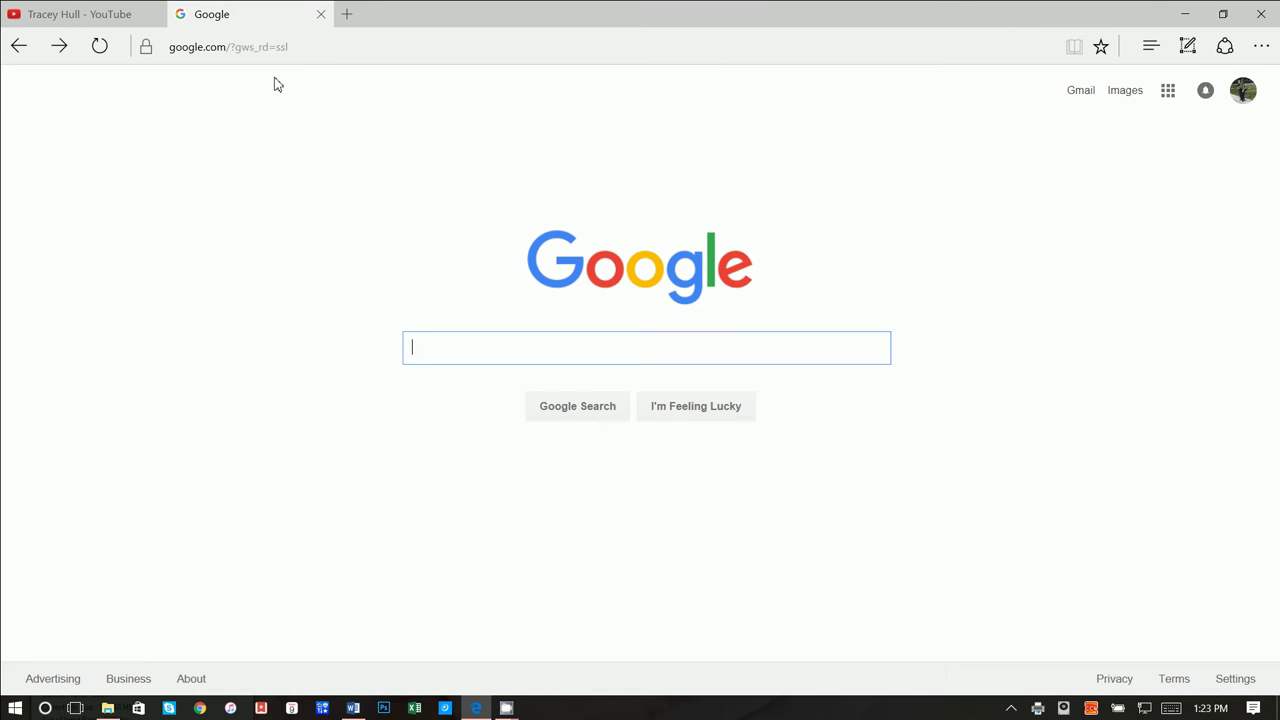
{"action": "left_click", "coordinate": [295, 47]}
{"action": "type", "text": "officedepot.com/"}
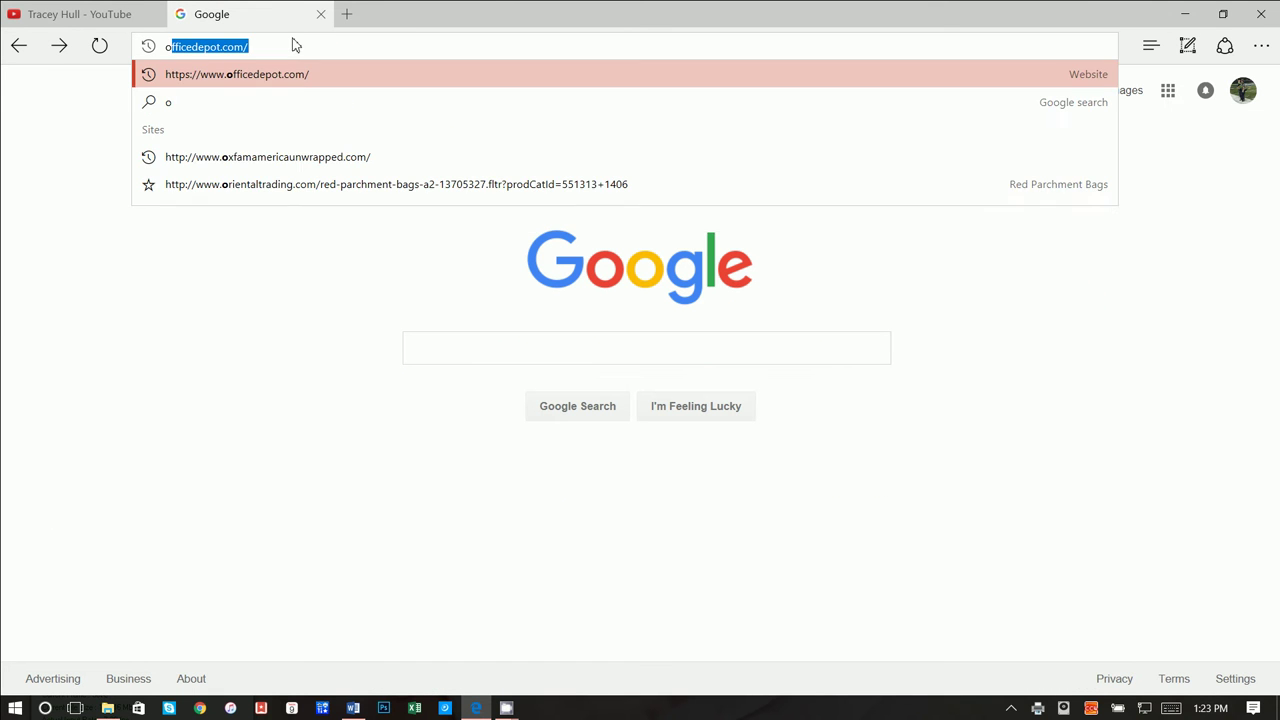
{"action": "key", "text": "Return"}
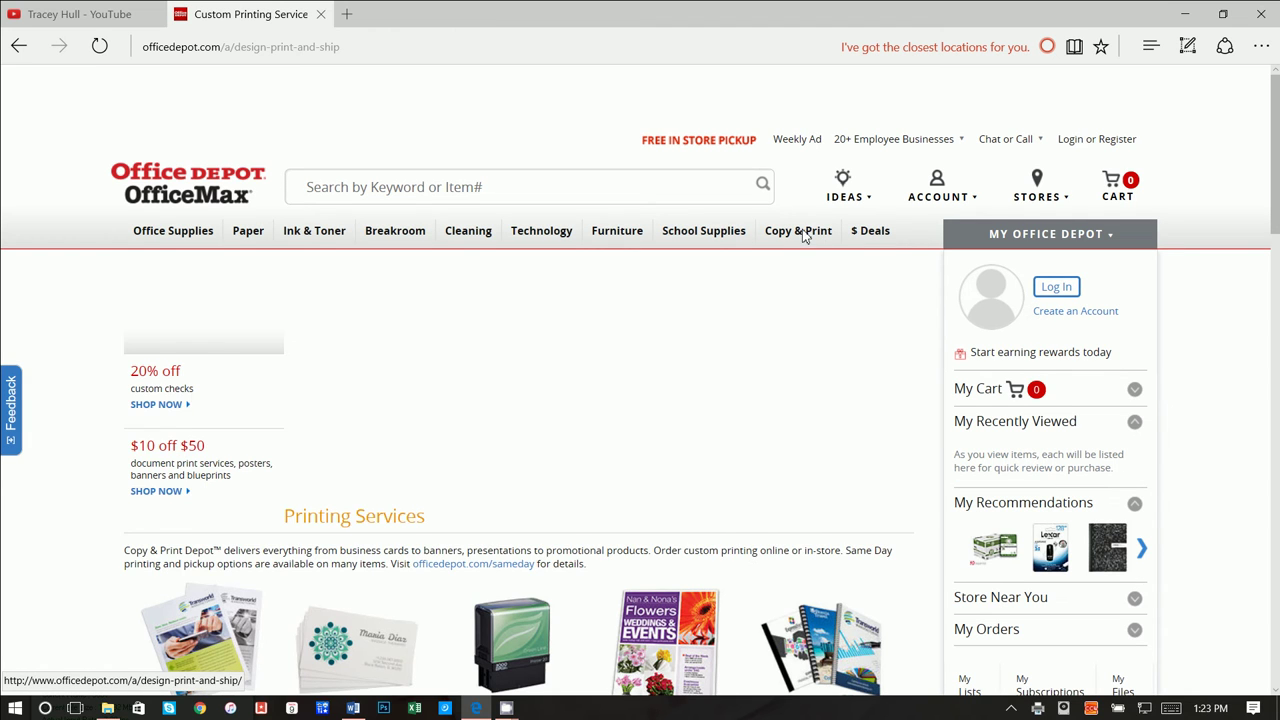
Step: Open the Posters product from the Copy & Print services and name the job chalkboardtutorial
{"action": "mouse_move", "coordinate": [800, 235]}
{"action": "left_click", "coordinate": [540, 321]}
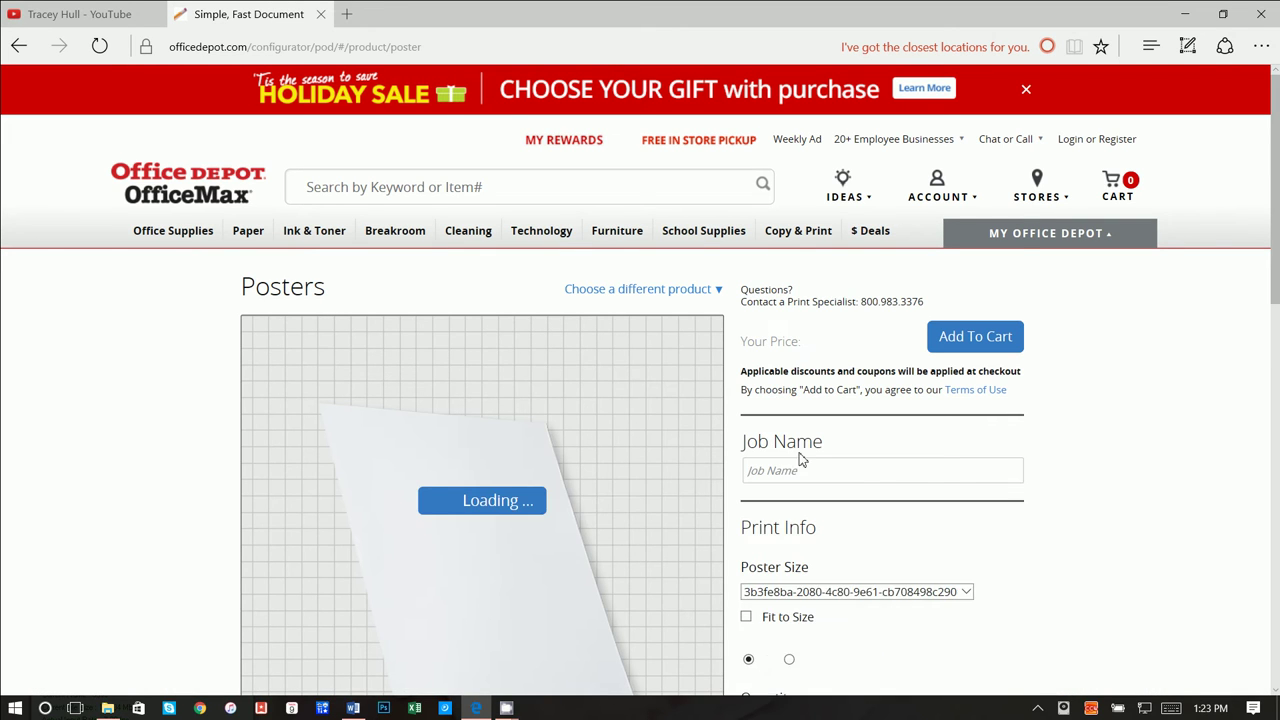
{"action": "left_click", "coordinate": [783, 474]}
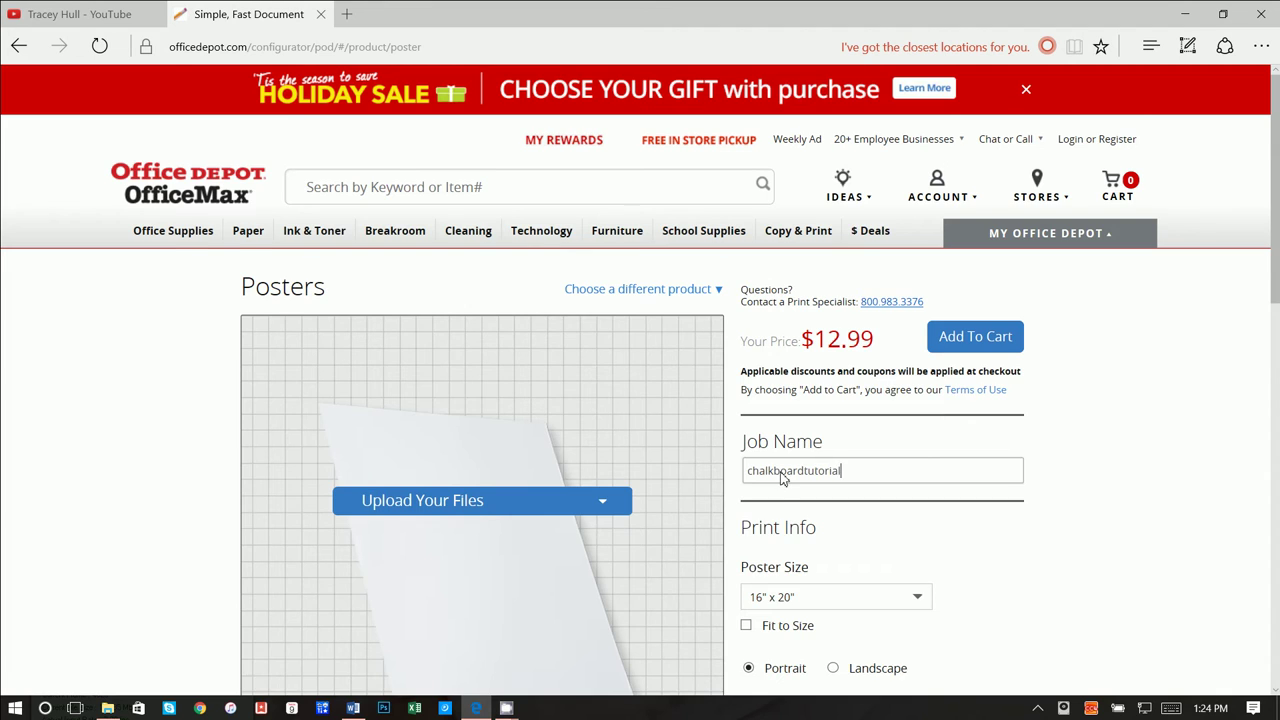
{"action": "scroll", "coordinate": [750, 485], "scroll_direction": "down", "scroll_amount": 2}
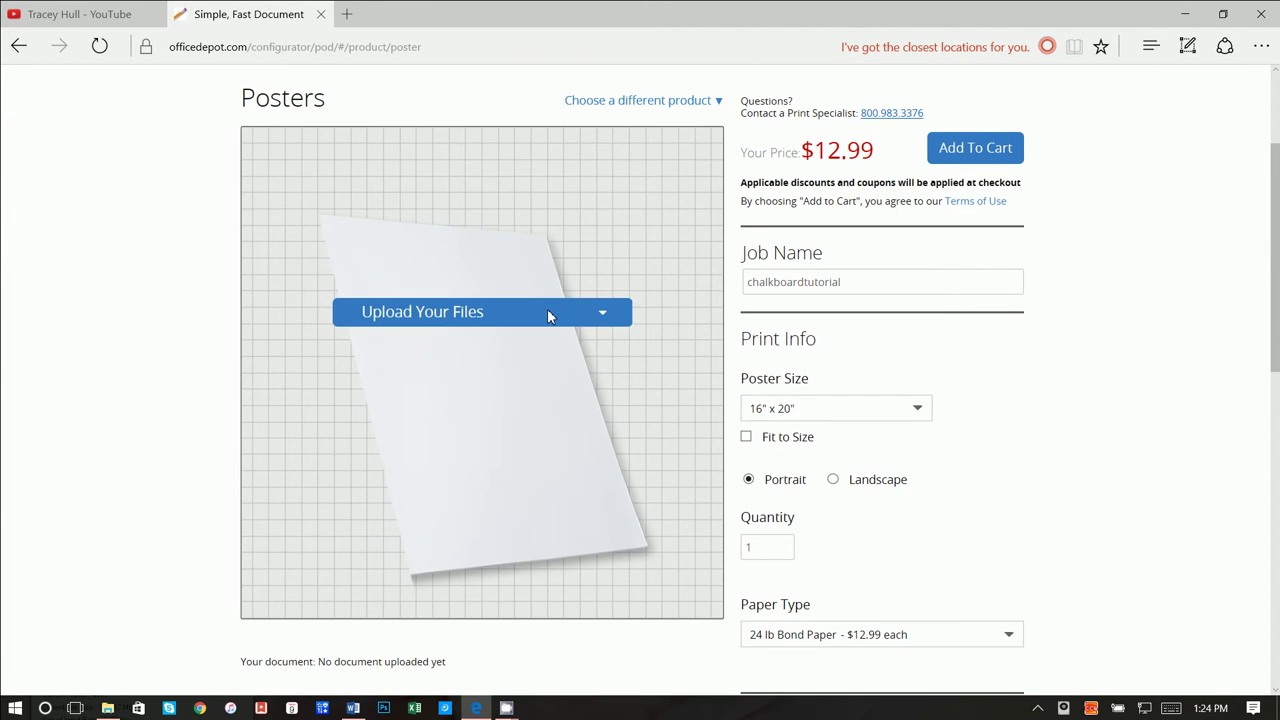
Step: Upload the chalkboardtutoal PDF from the computer's chalkboard folder to the poster order
{"action": "left_click", "coordinate": [600, 313]}
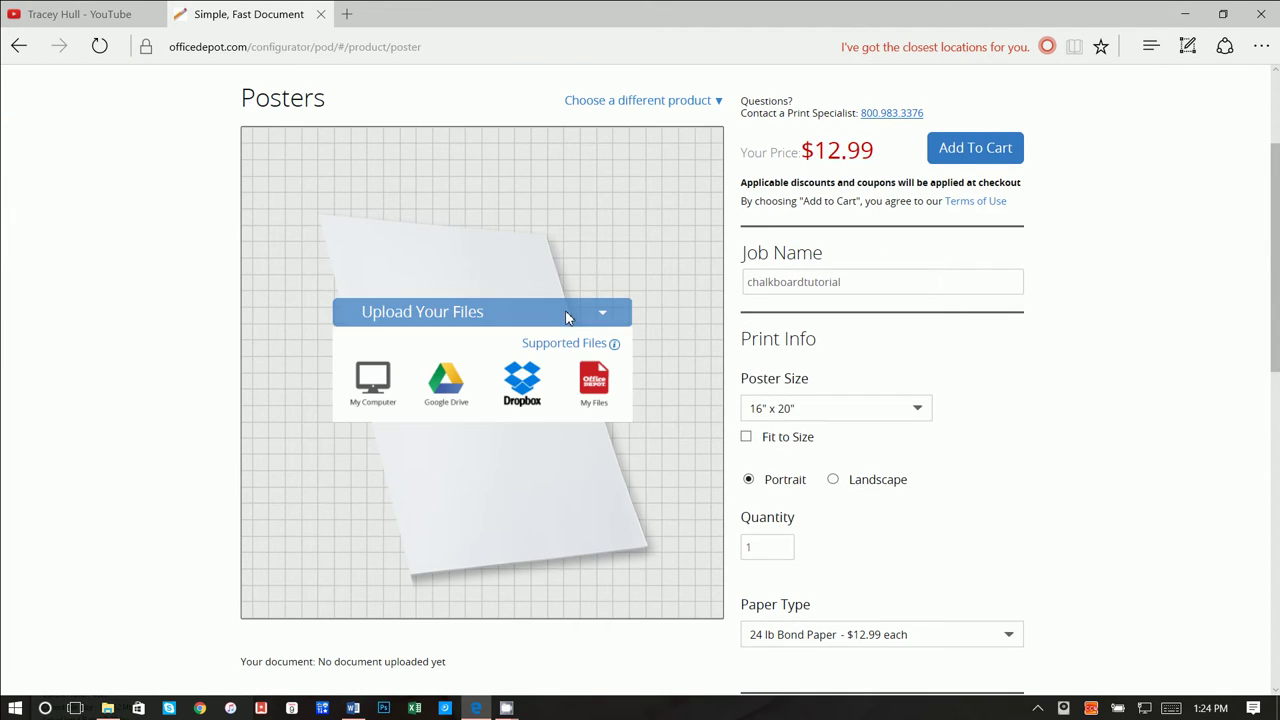
{"action": "left_click", "coordinate": [373, 380]}
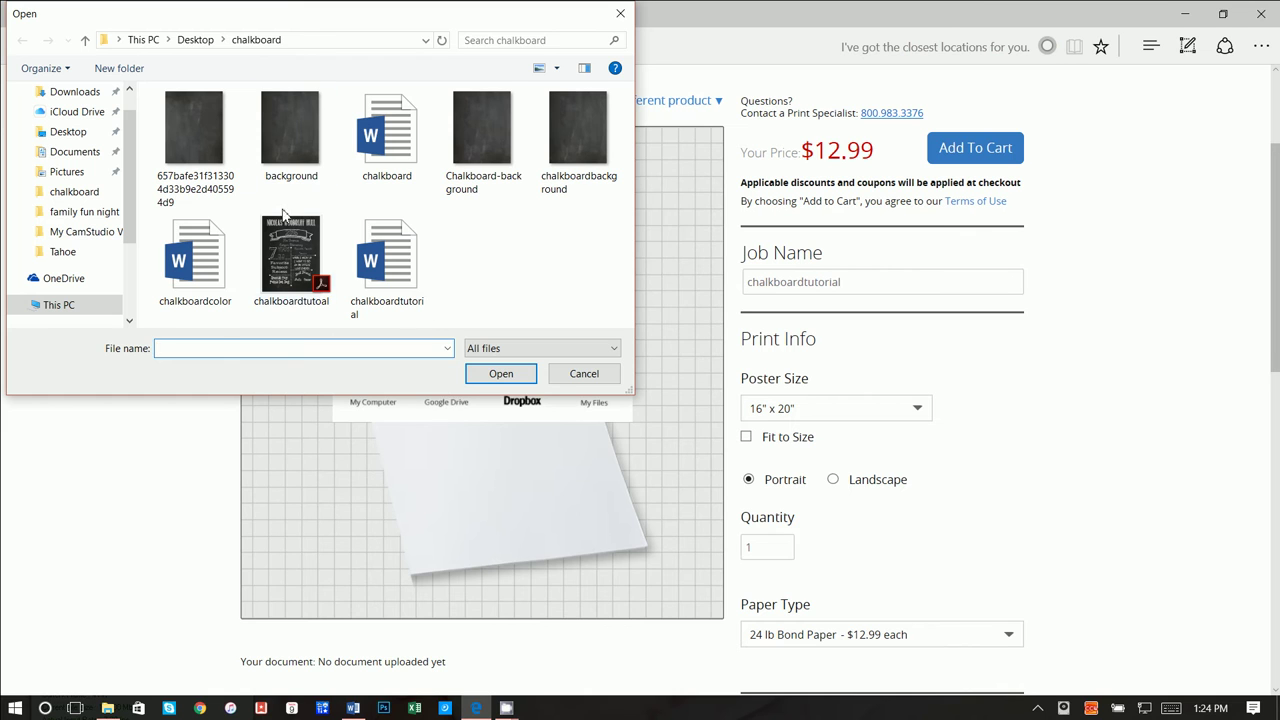
{"action": "left_click", "coordinate": [290, 250]}
{"action": "left_click", "coordinate": [501, 373]}
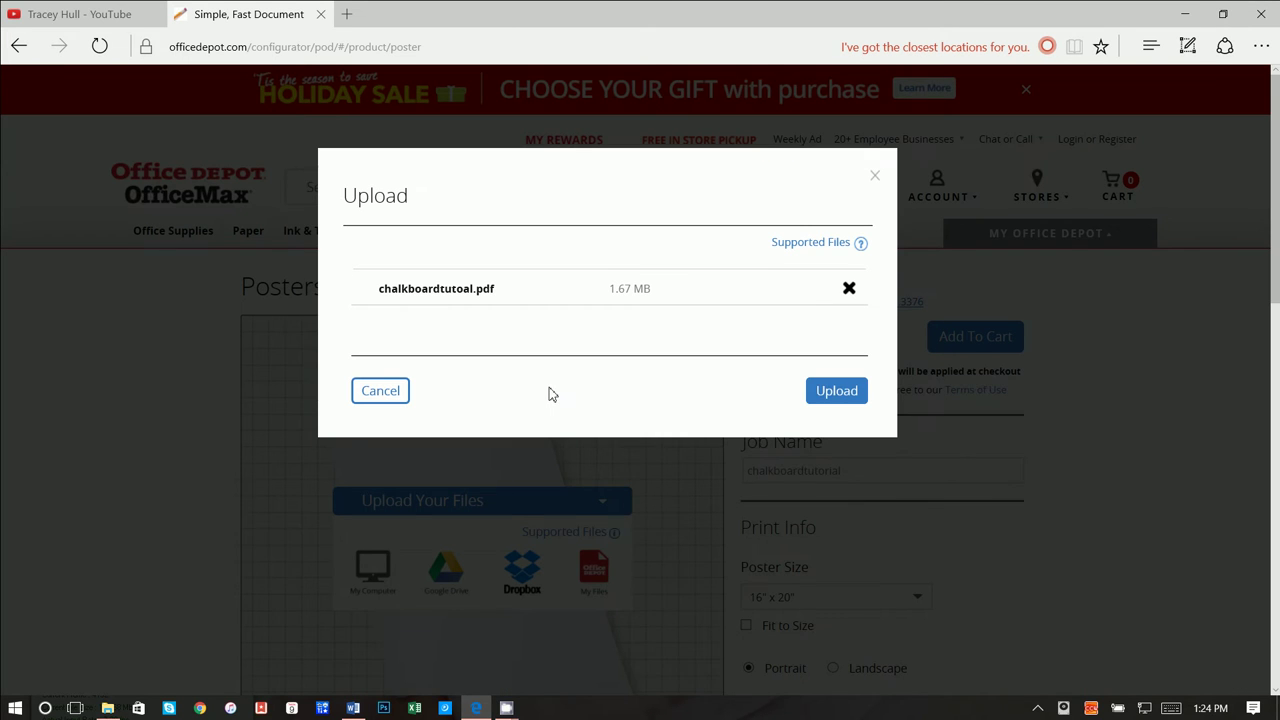
{"action": "left_click", "coordinate": [830, 400]}
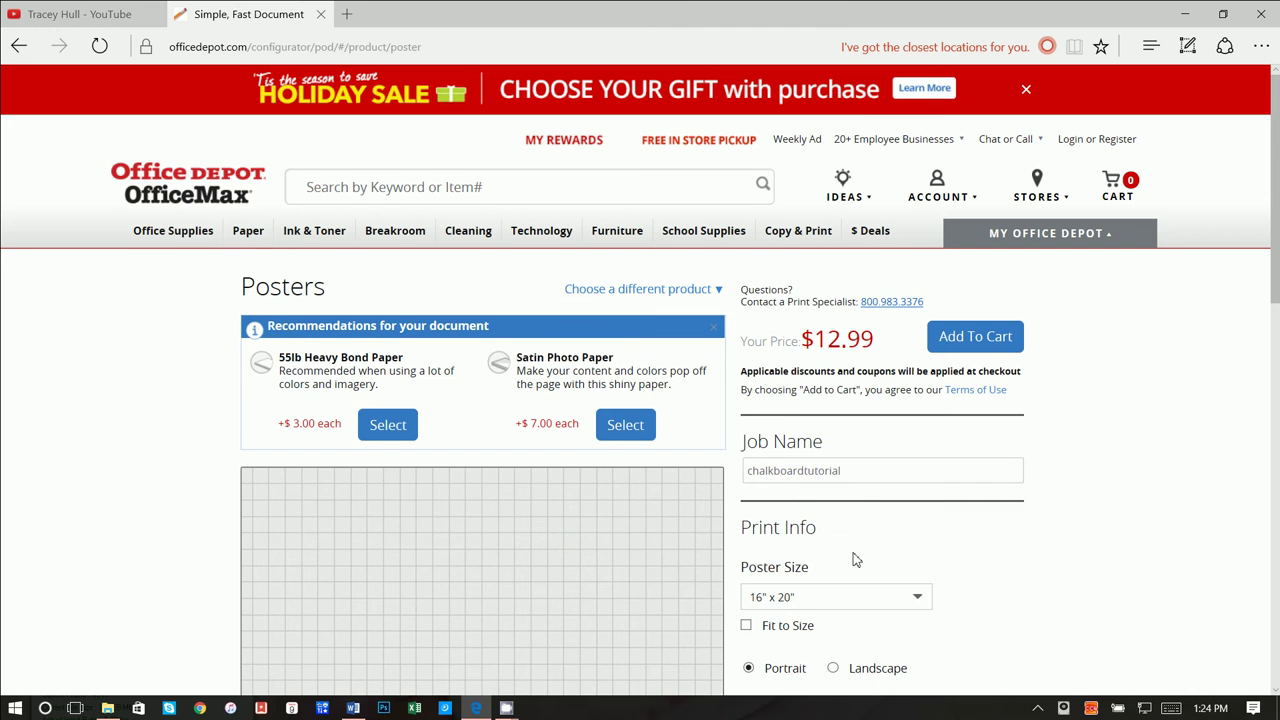
Step: Enable Fit to Size for the 16" x 20" poster and inspect the magnified preview across the design
{"action": "scroll", "coordinate": [855, 560], "scroll_direction": "down", "scroll_amount": 3}
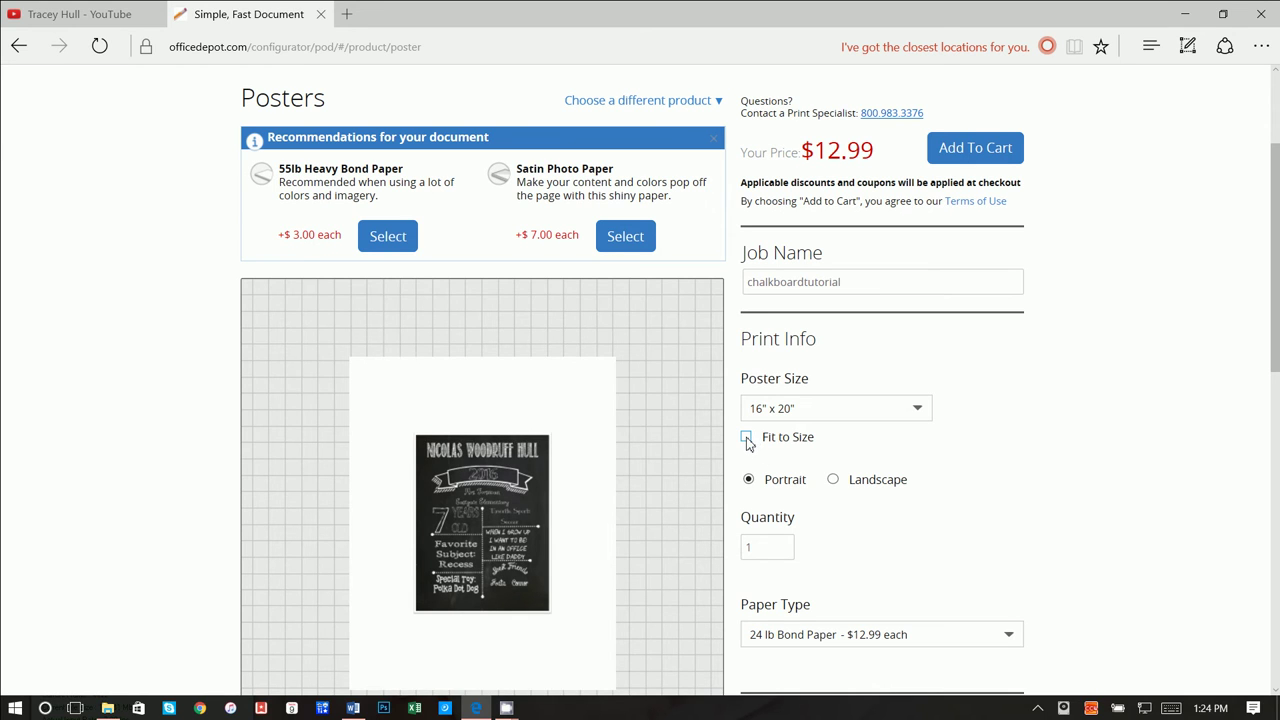
{"action": "left_click", "coordinate": [747, 438]}
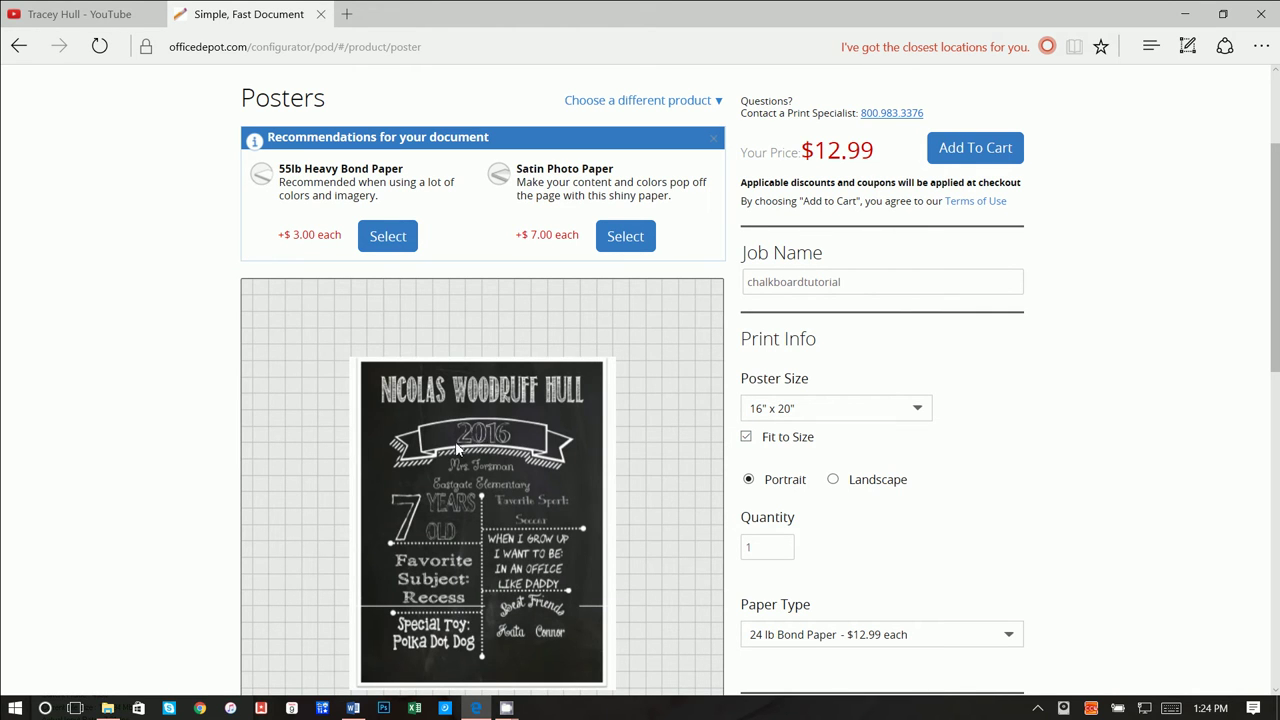
{"action": "mouse_move", "coordinate": [455, 474]}
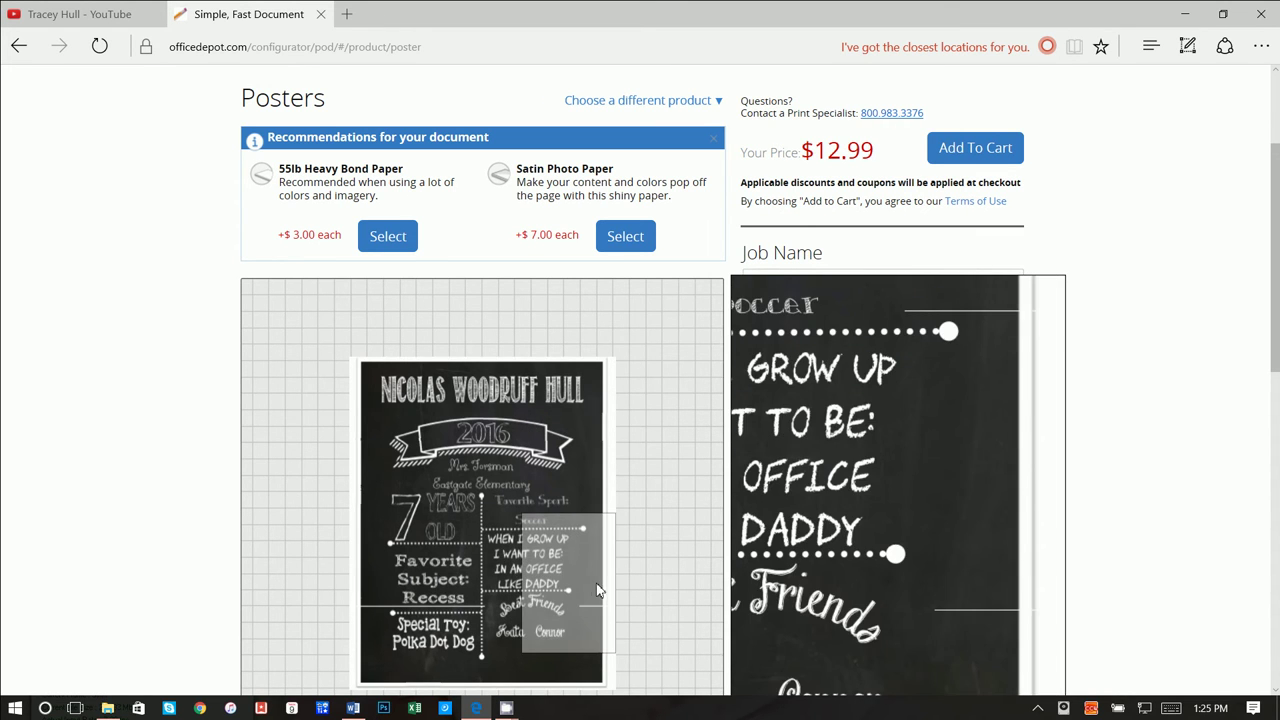
{"action": "scroll", "coordinate": [659, 565], "scroll_direction": "down", "scroll_amount": 2}
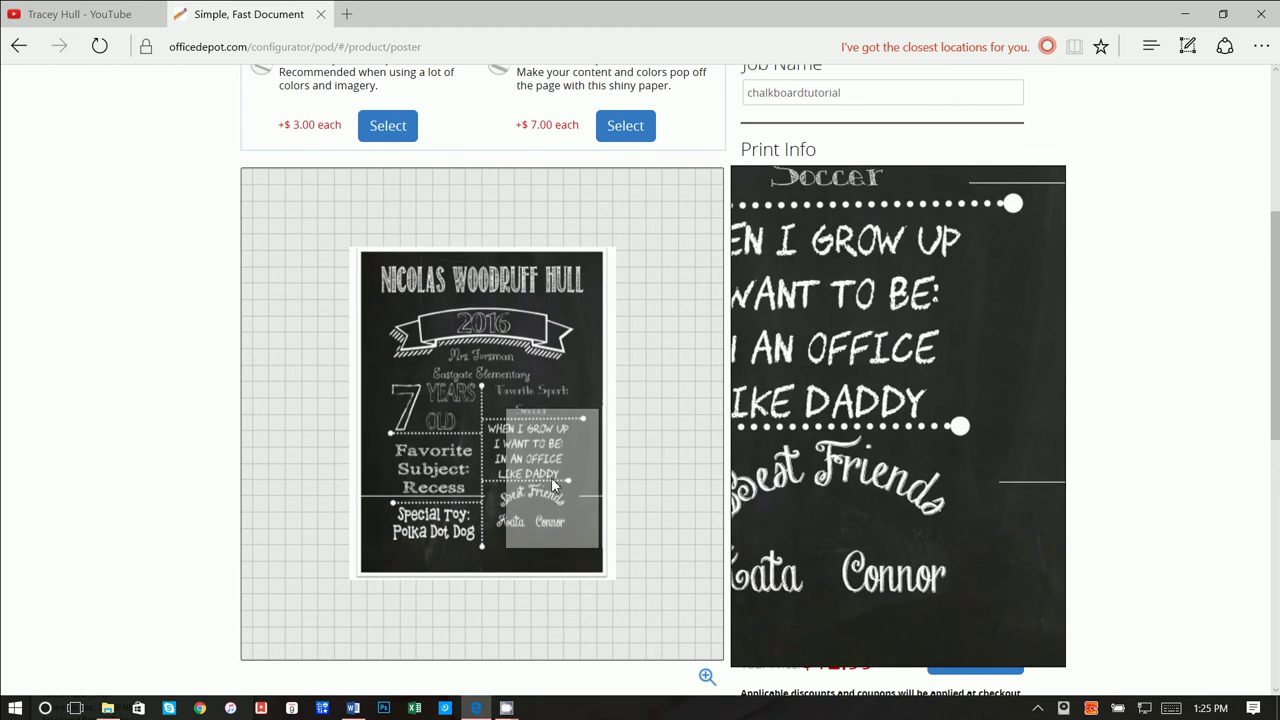
{"action": "scroll", "coordinate": [450, 510], "scroll_direction": "up", "scroll_amount": 2}
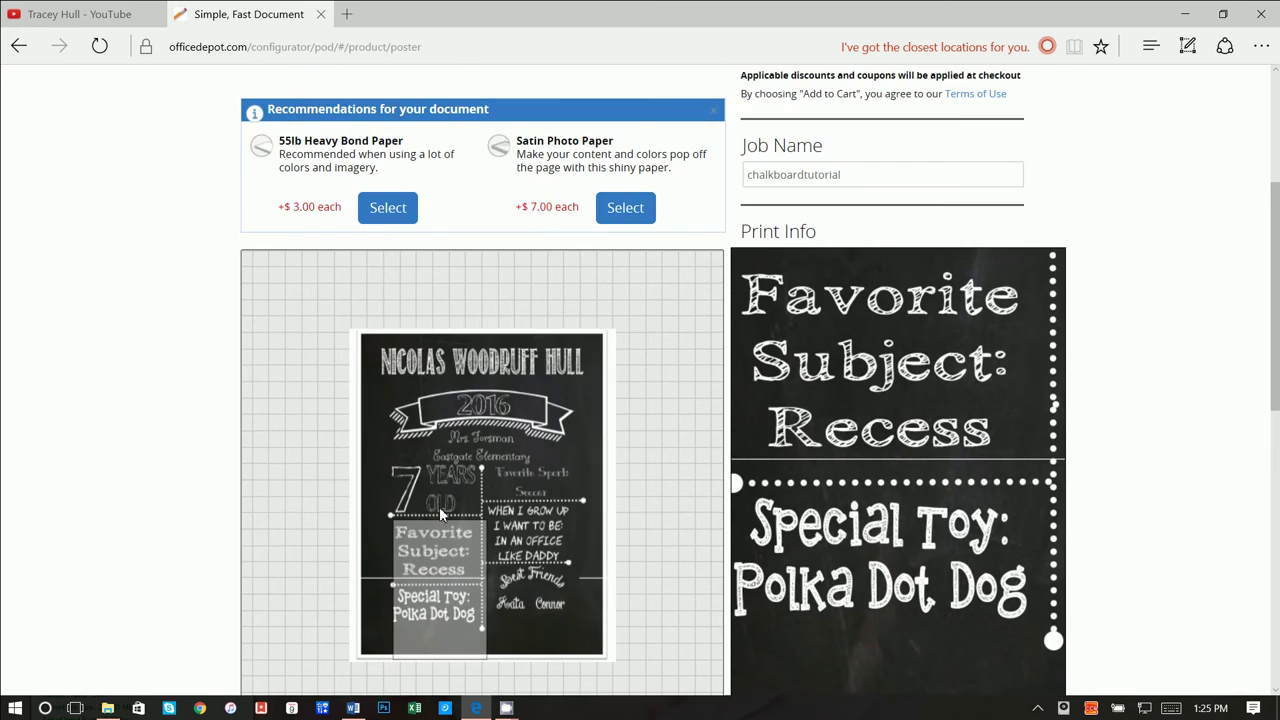
{"action": "scroll", "coordinate": [630, 525], "scroll_direction": "down", "scroll_amount": 1}
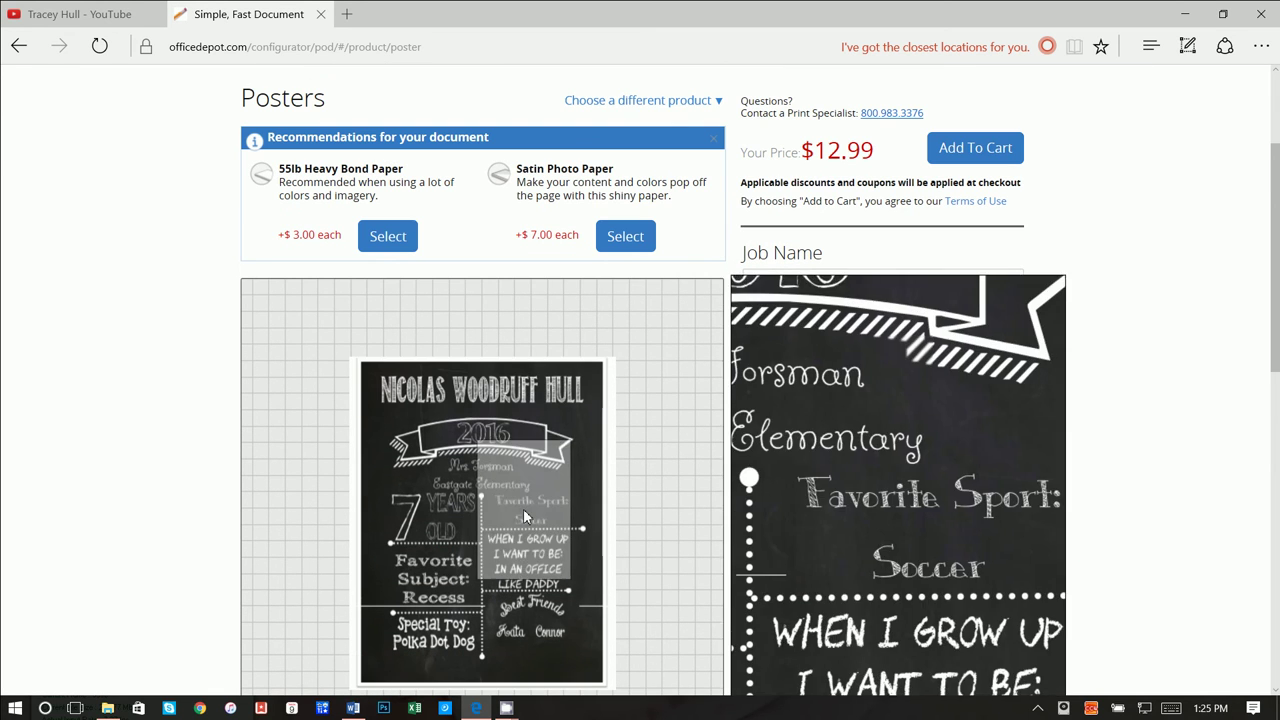
Step: Leave the poster order page and open costcophotocenter.com in the same browser tab
{"action": "left_click", "coordinate": [430, 46]}
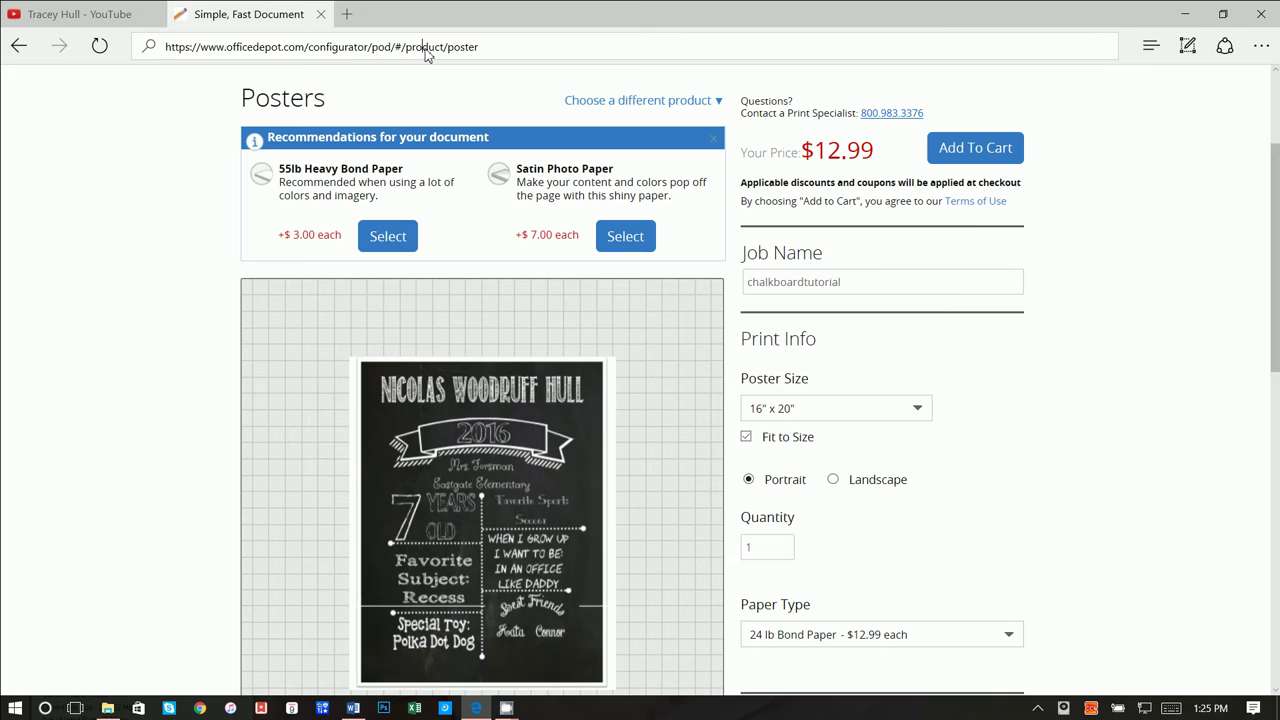
{"action": "type", "text": "costcophotocenter.com"}
{"action": "key", "text": "Return"}
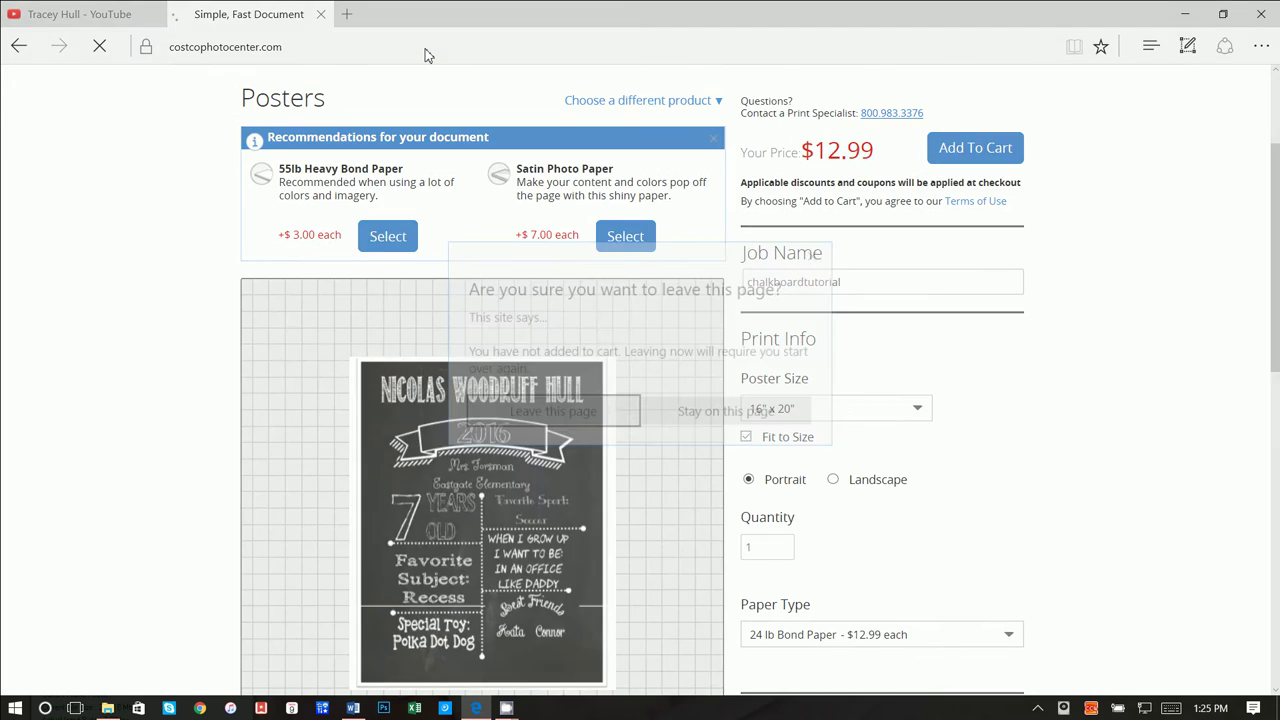
{"action": "left_click", "coordinate": [548, 414]}
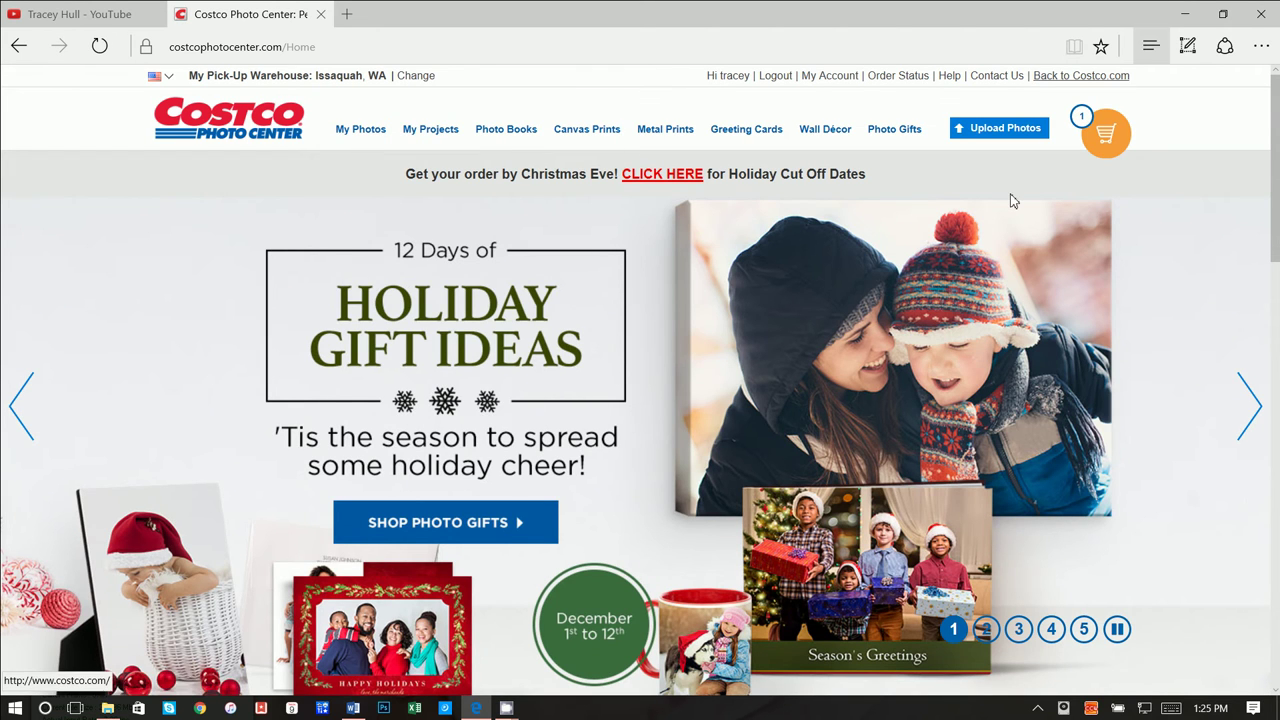
{"action": "mouse_move", "coordinate": [880, 137]}
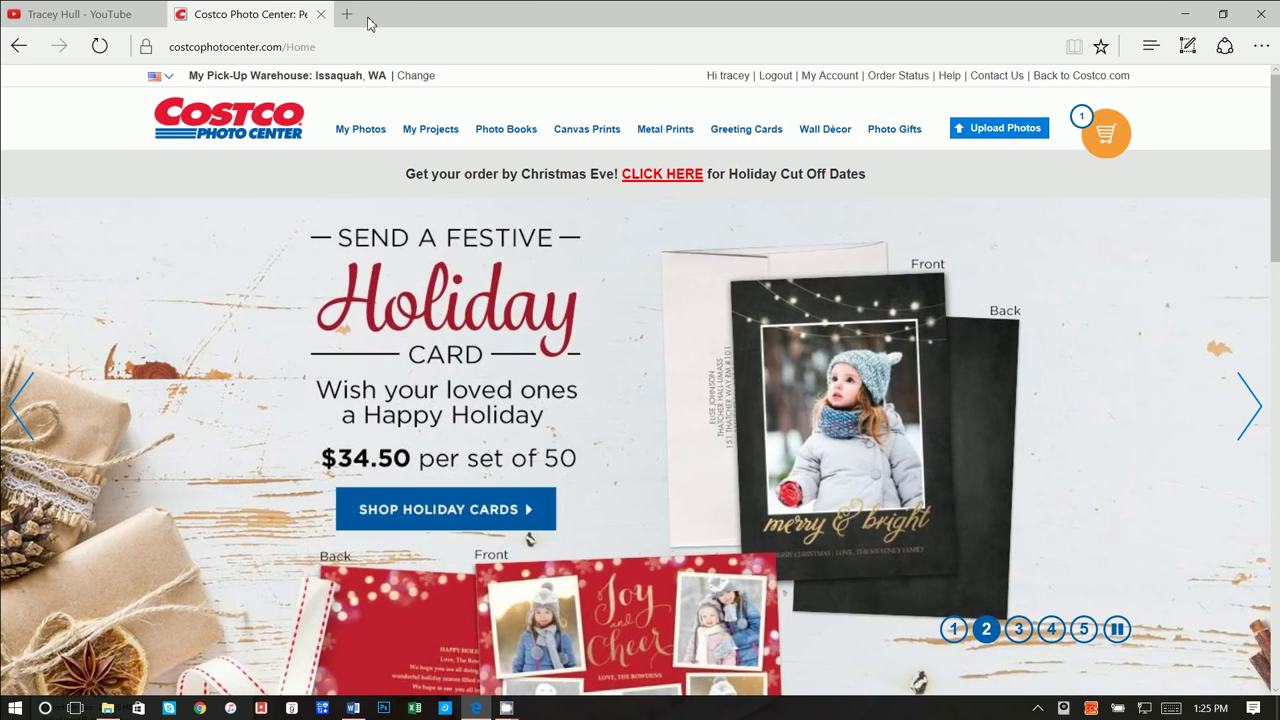
Step: Search Google for "pdf to jpg high resolution" in a new browser tab
{"action": "left_click", "coordinate": [347, 14]}
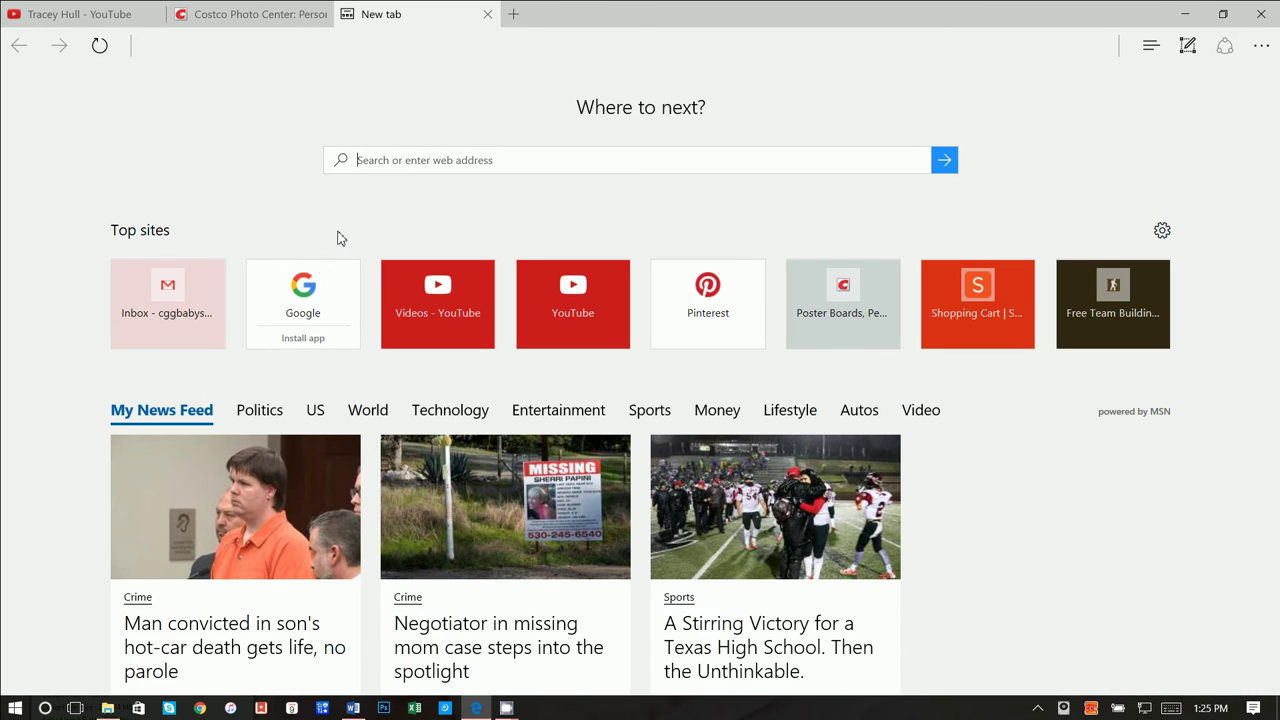
{"action": "left_click", "coordinate": [278, 314]}
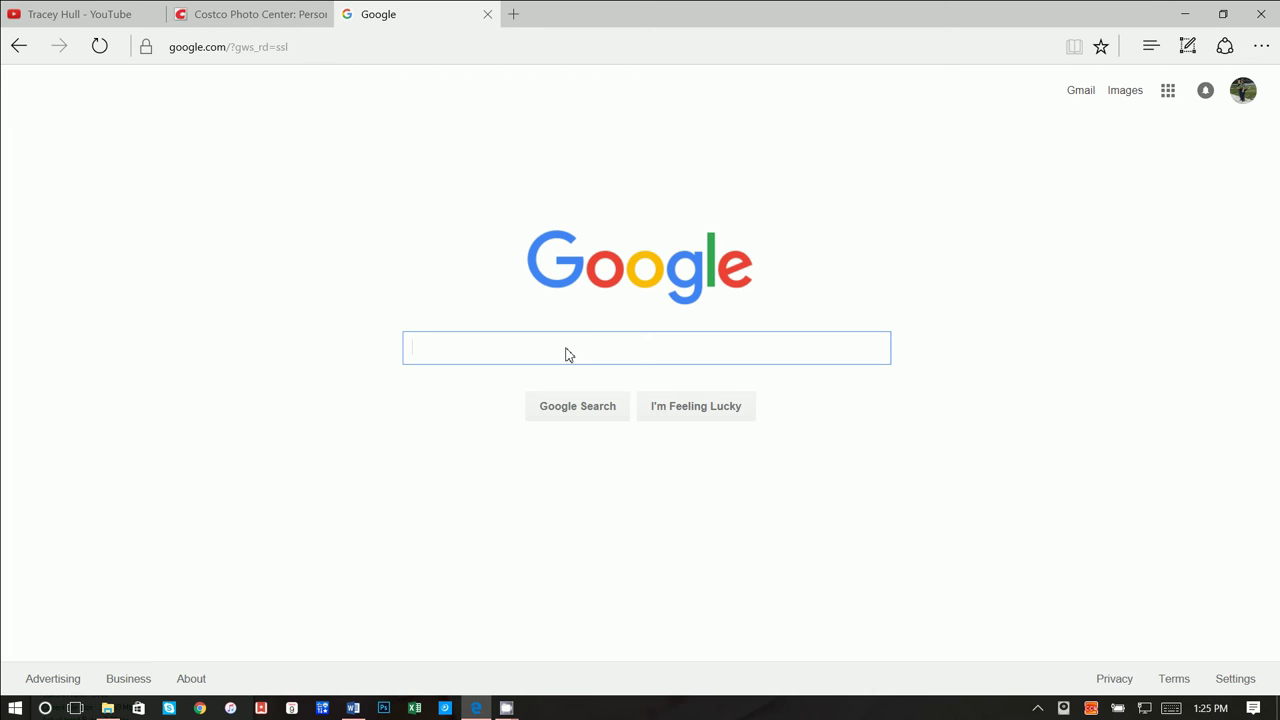
{"action": "type", "text": "pdf"}
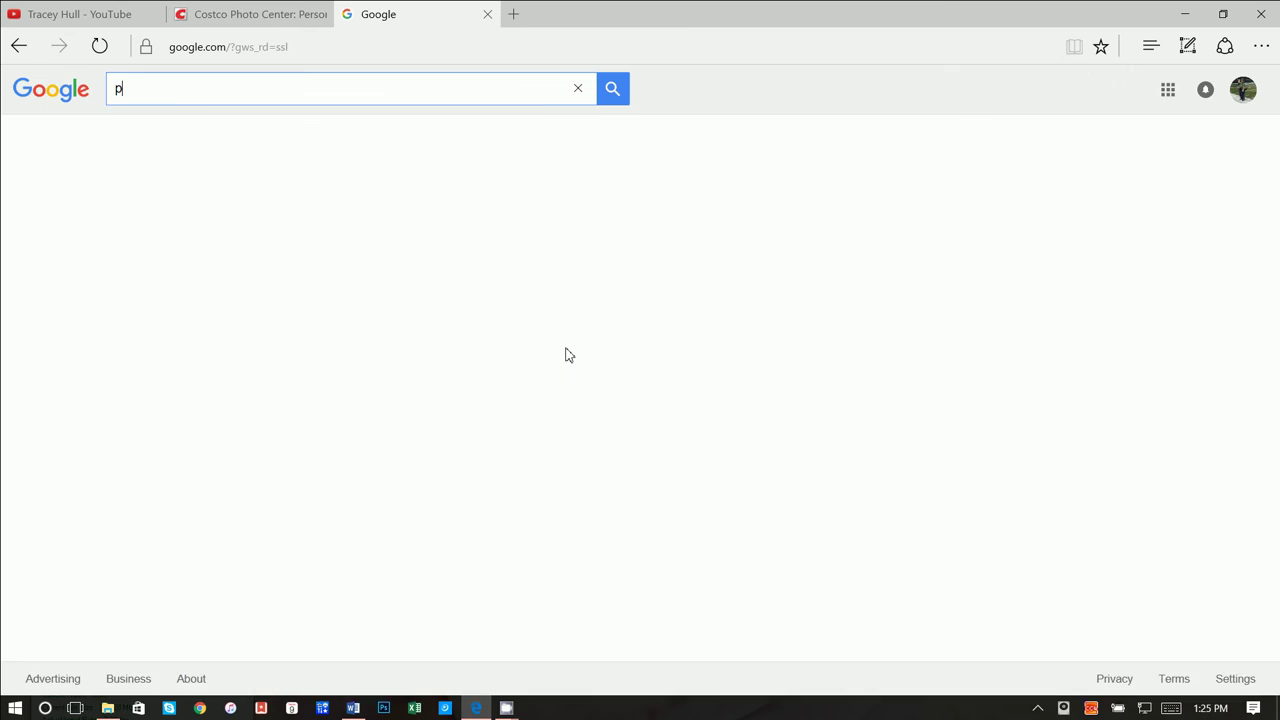
{"action": "key", "text": "Down"}
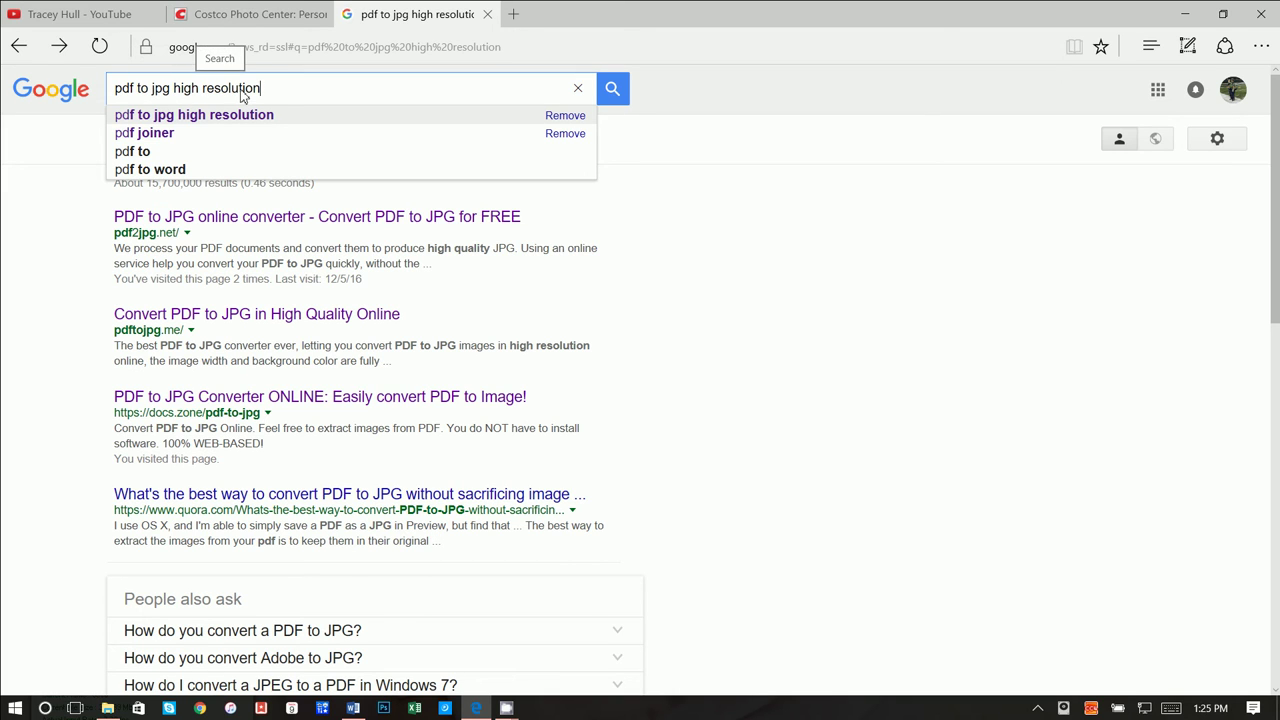
{"action": "key", "text": "Escape"}
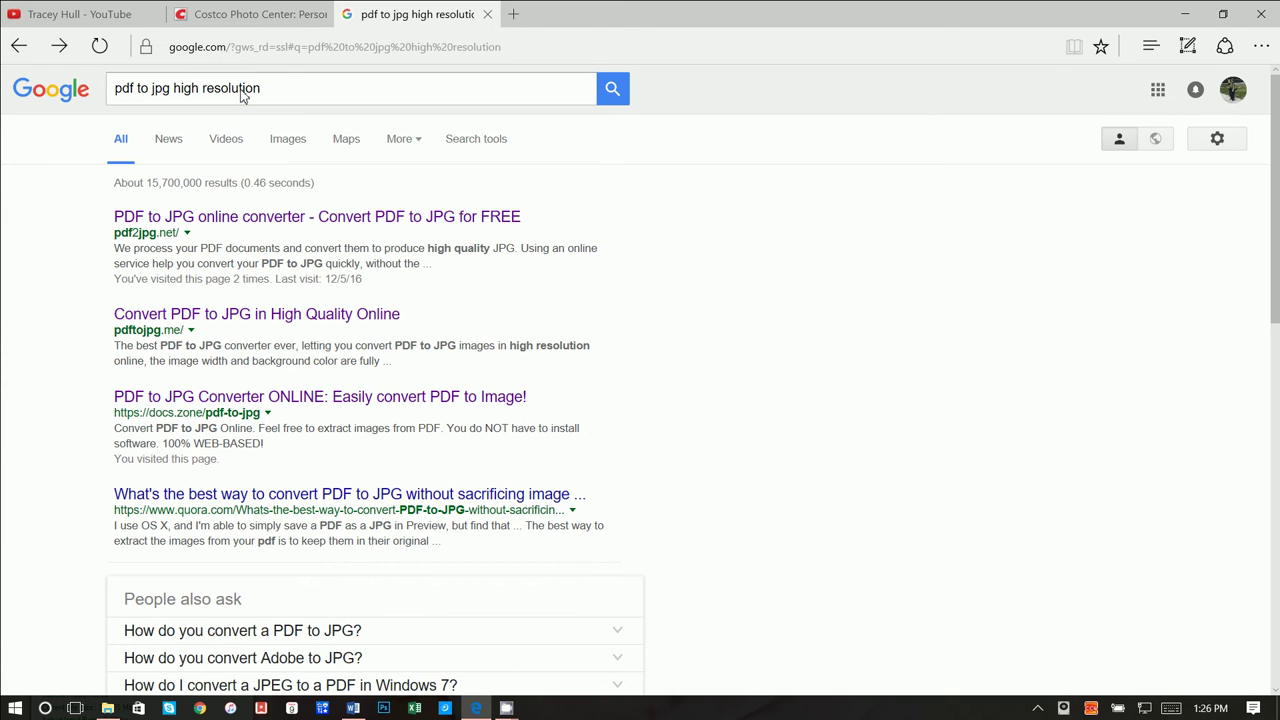
Step: Open the pdftojpg.me converter from the search results and set the output filename prefix to calkboardtutoral
{"action": "left_click", "coordinate": [185, 316]}
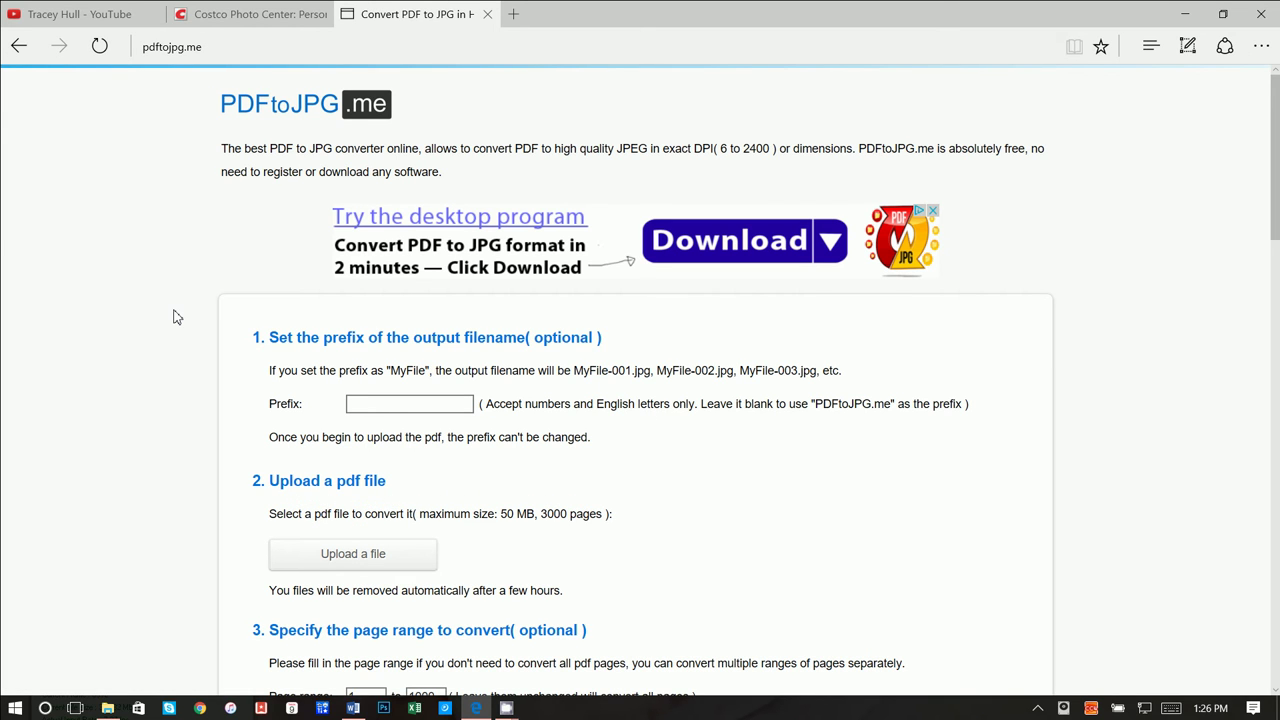
{"action": "scroll", "coordinate": [417, 420], "scroll_direction": "down", "scroll_amount": 1}
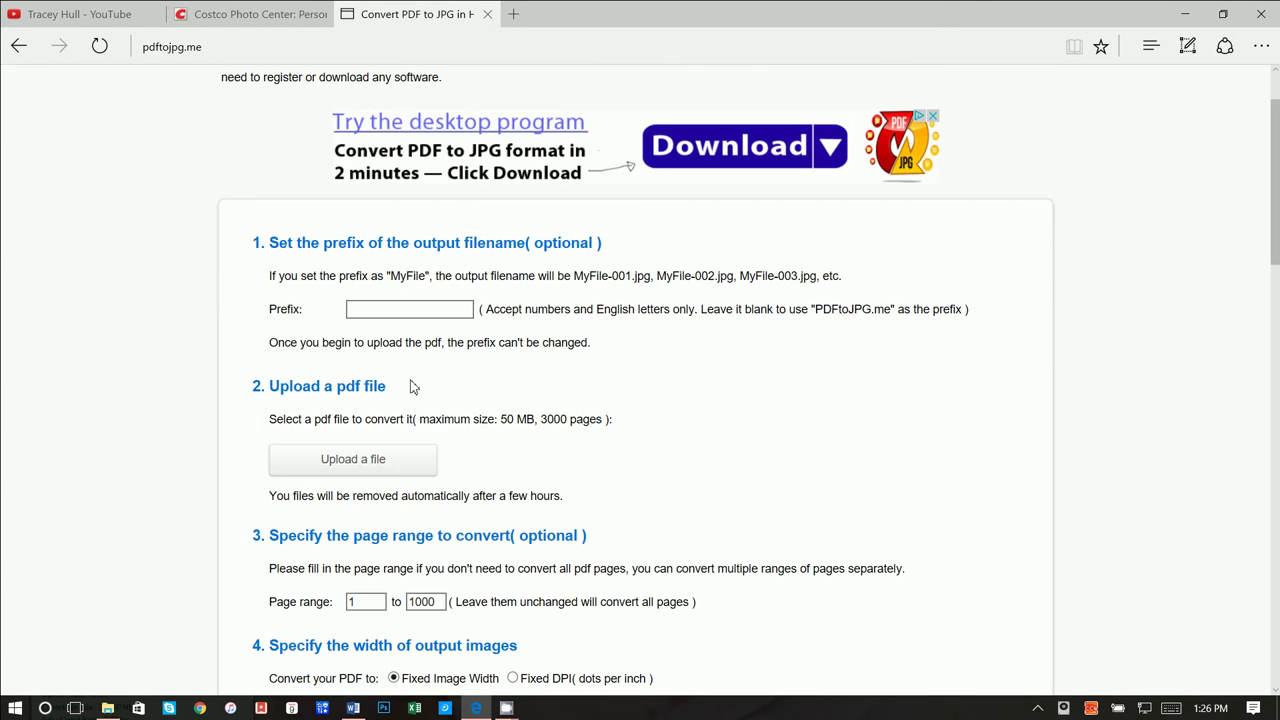
{"action": "left_click", "coordinate": [403, 319]}
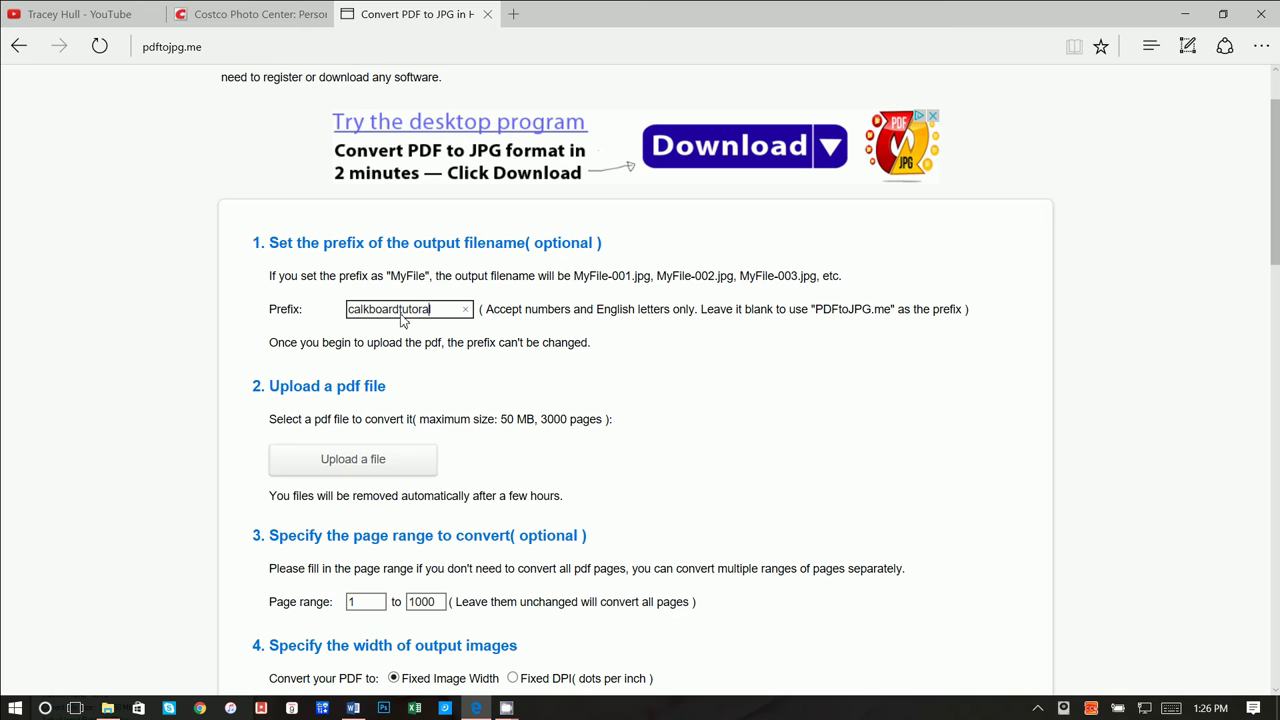
Step: Upload the chalkboardtutoal PDF to the converter and review the page range, image width and background settings
{"action": "left_click", "coordinate": [380, 460]}
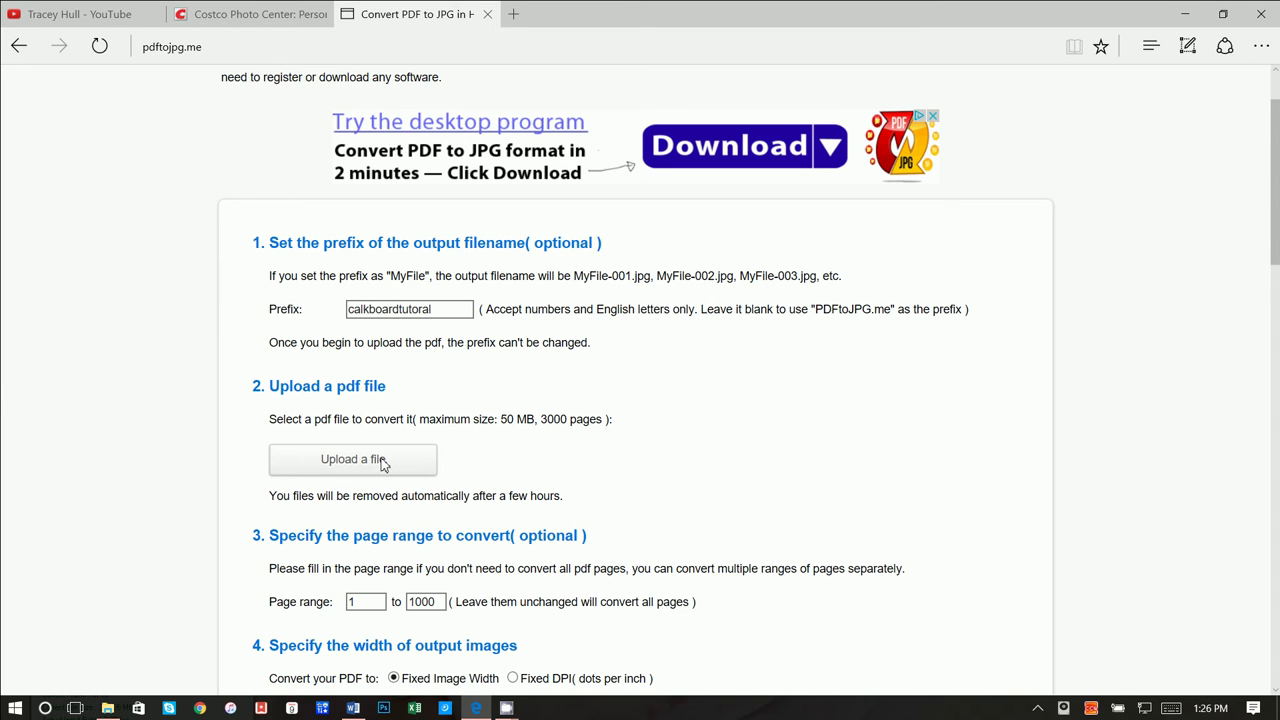
{"action": "left_click", "coordinate": [325, 285]}
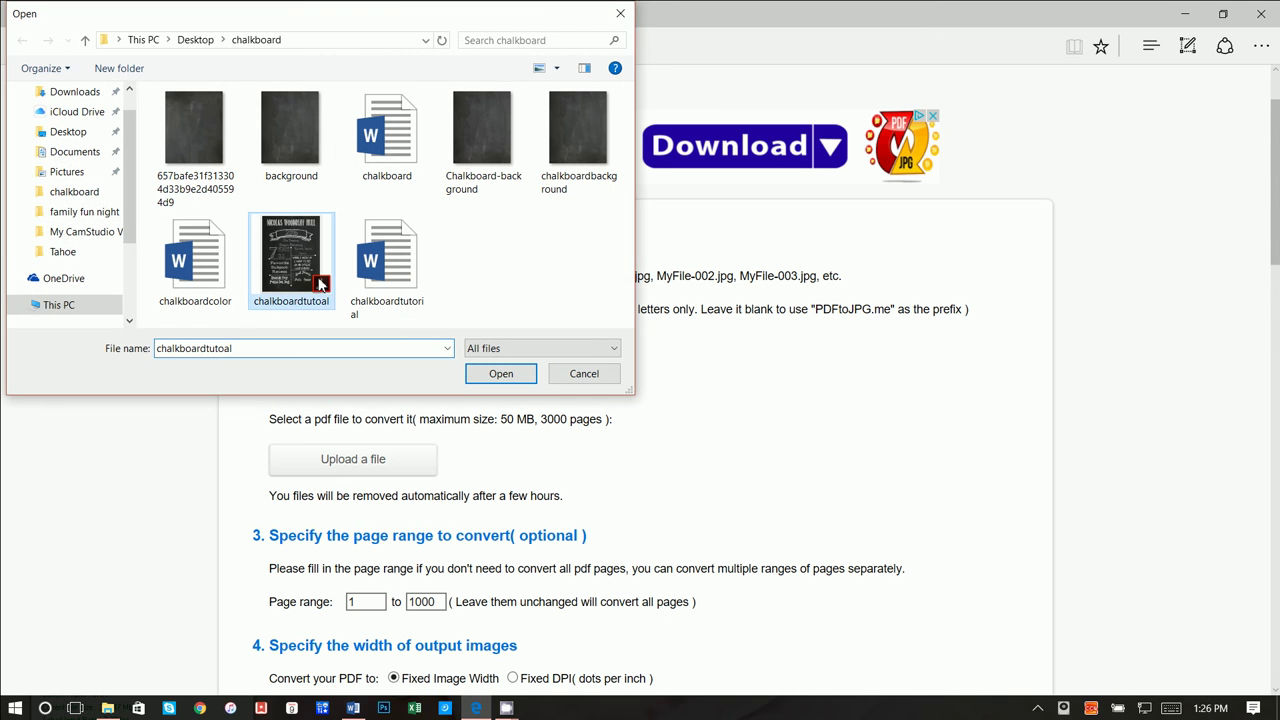
{"action": "left_click", "coordinate": [488, 372]}
{"action": "scroll", "coordinate": [525, 455], "scroll_direction": "down", "scroll_amount": 3}
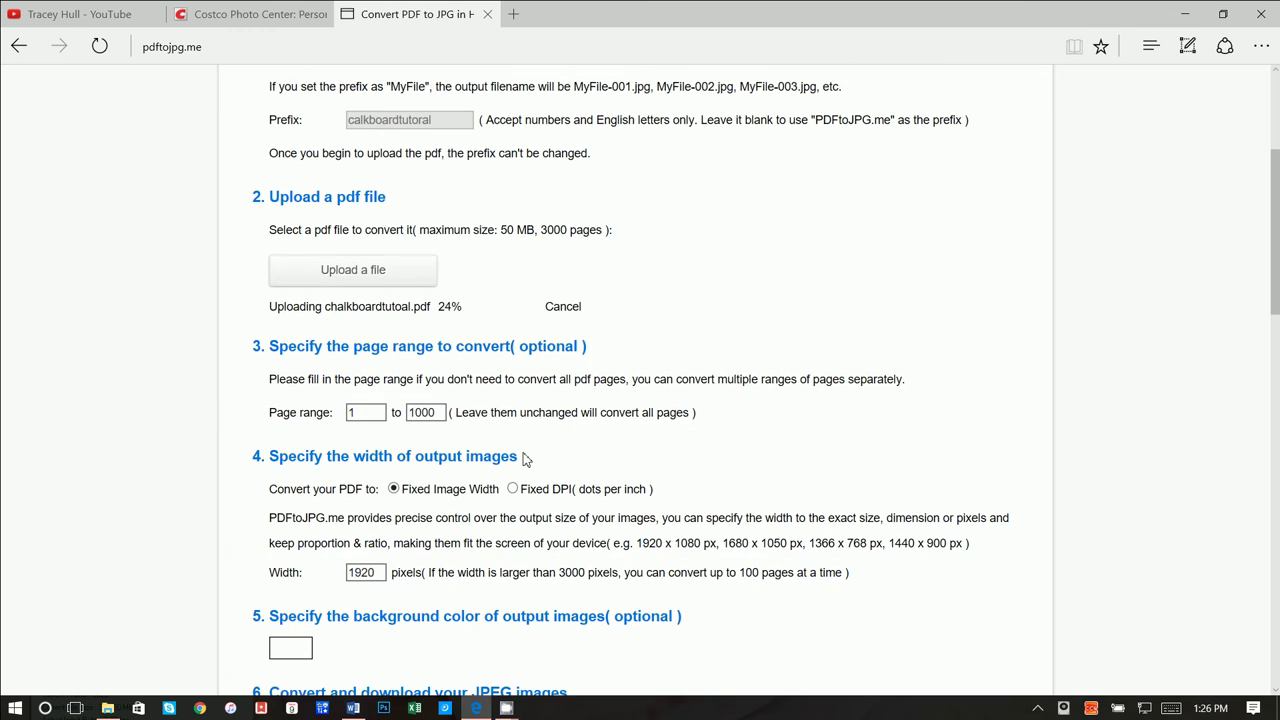
{"action": "scroll", "coordinate": [491, 443], "scroll_direction": "down", "scroll_amount": 1}
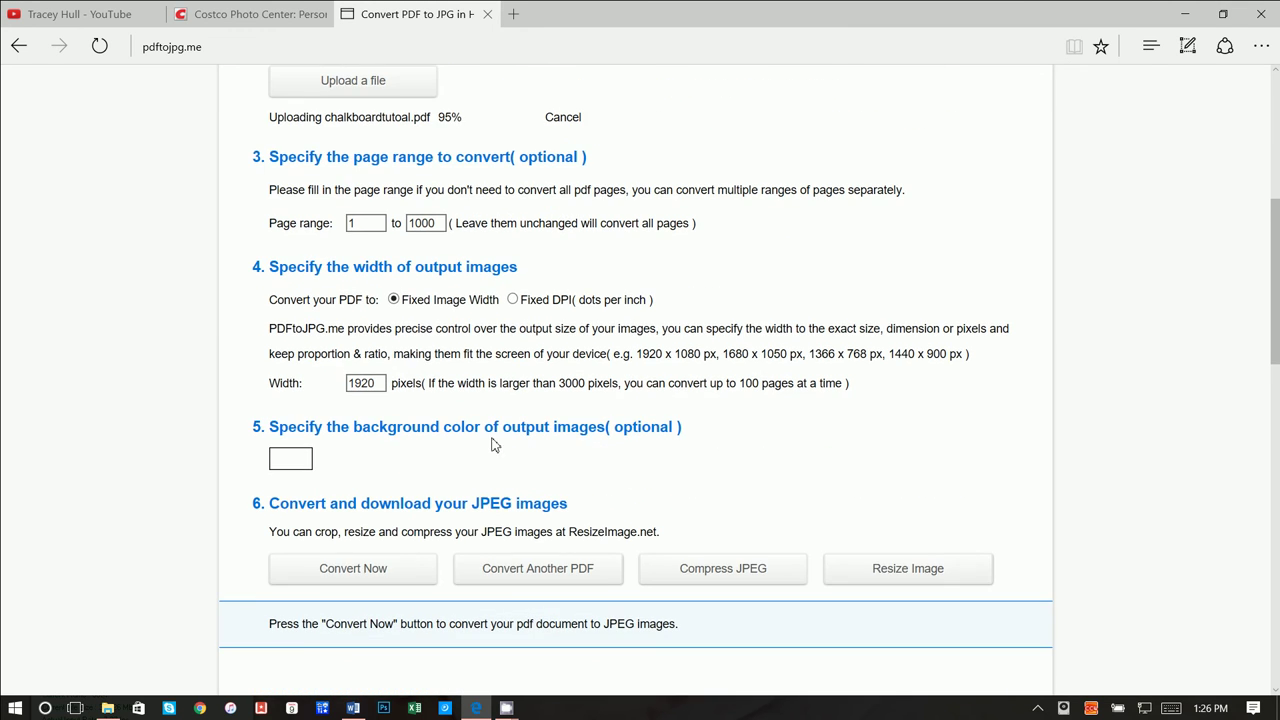
{"action": "scroll", "coordinate": [508, 443], "scroll_direction": "up", "scroll_amount": 1}
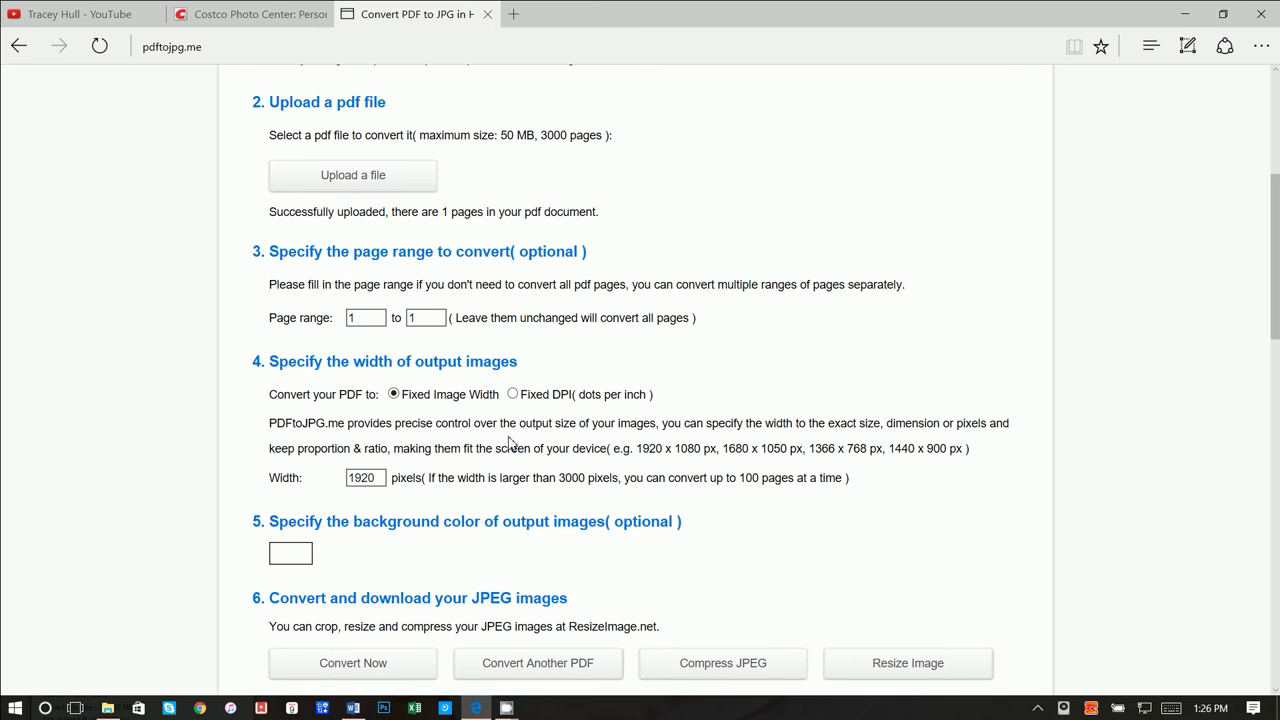
{"action": "scroll", "coordinate": [510, 443], "scroll_direction": "down", "scroll_amount": 3}
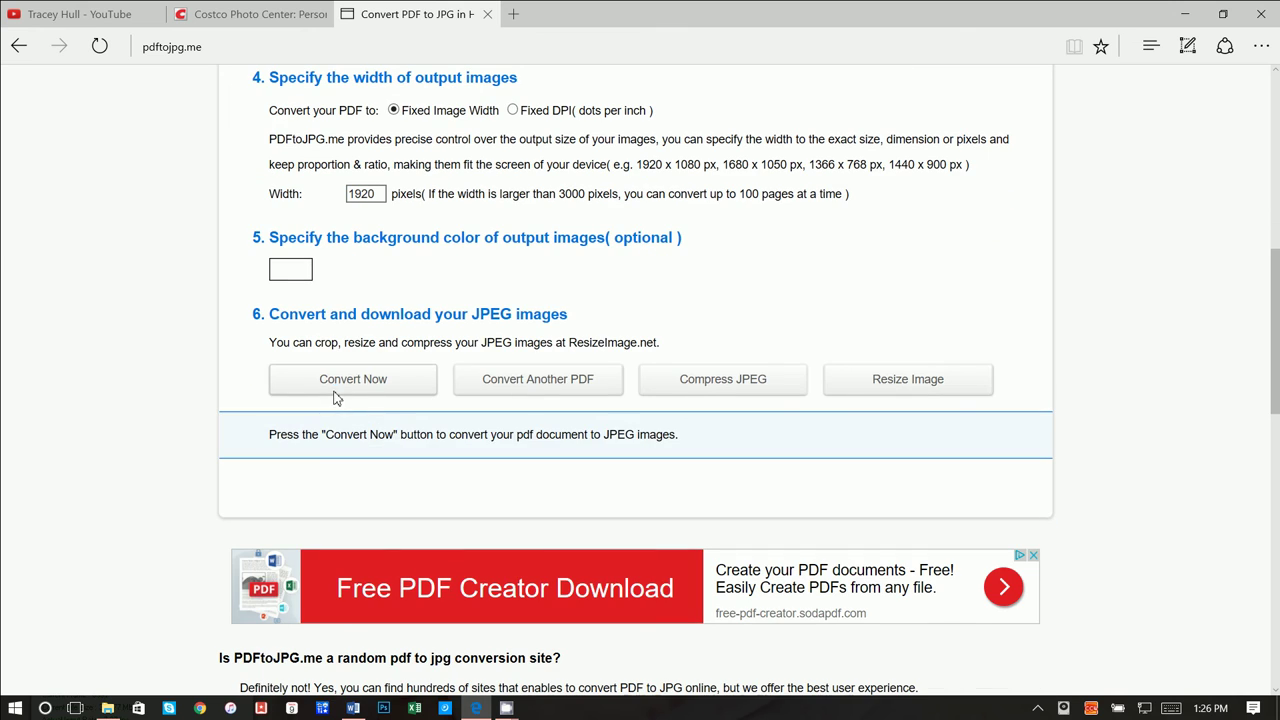
Step: Convert the PDF and save the resulting page as the JPG file calkboardtutoral-1 in the chalkboard folder, then close its preview
{"action": "left_click", "coordinate": [369, 381]}
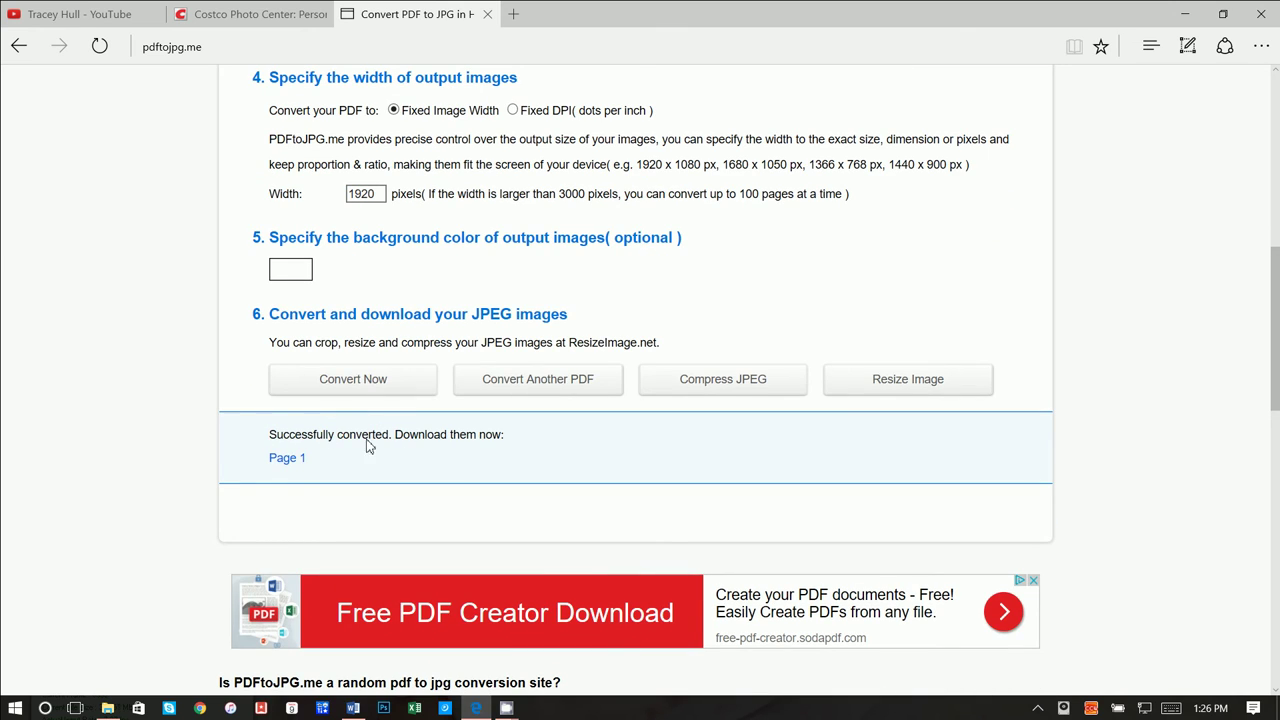
{"action": "right_click", "coordinate": [281, 462]}
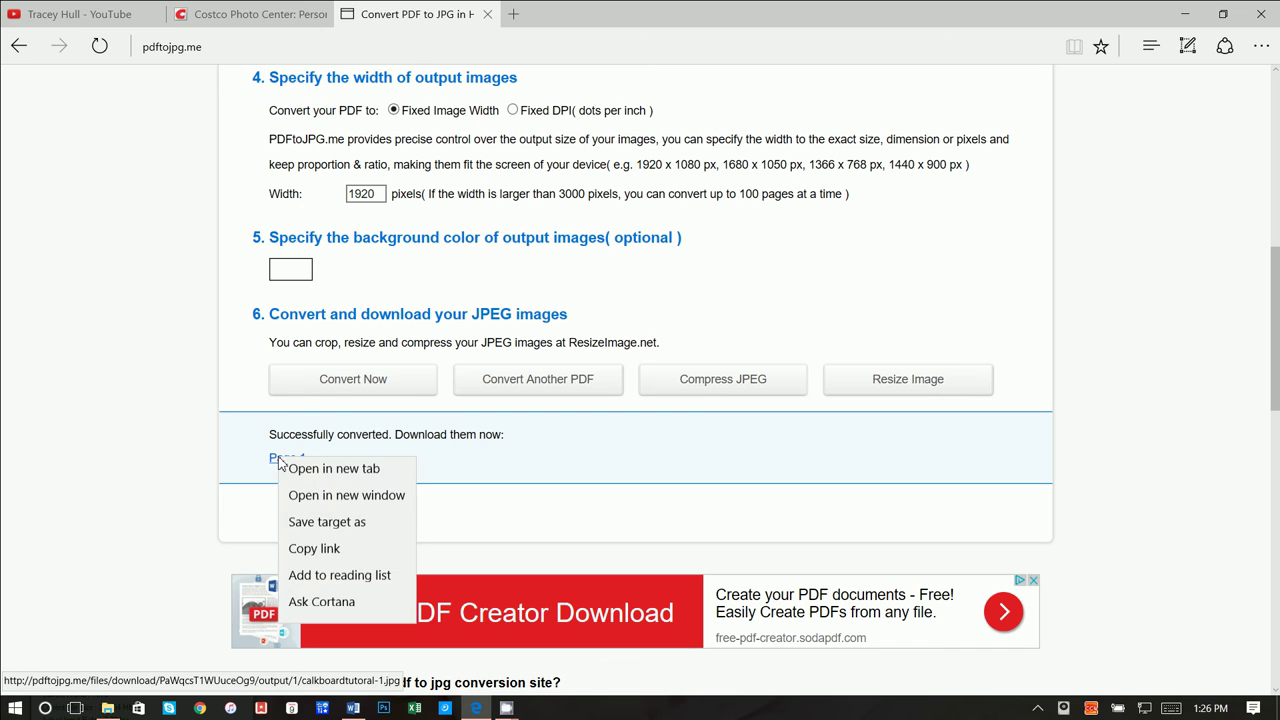
{"action": "key", "text": "Escape"}
{"action": "right_click", "coordinate": [288, 464]}
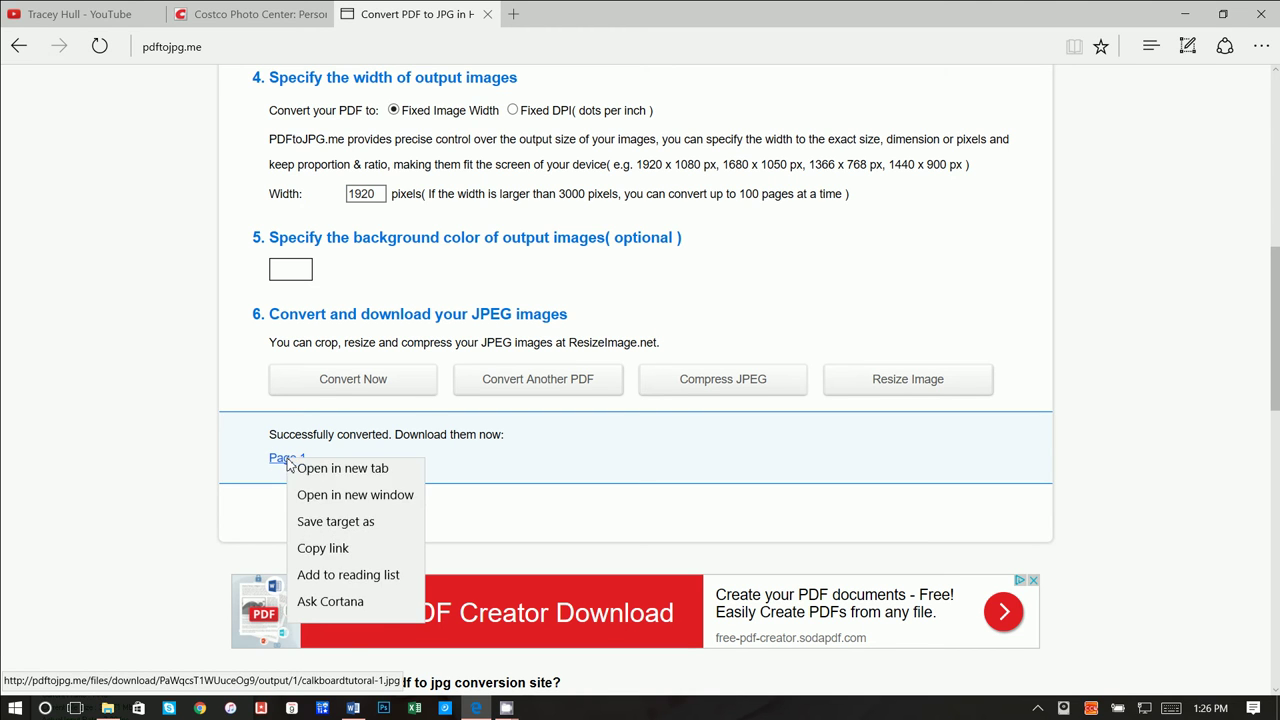
{"action": "left_click", "coordinate": [340, 531]}
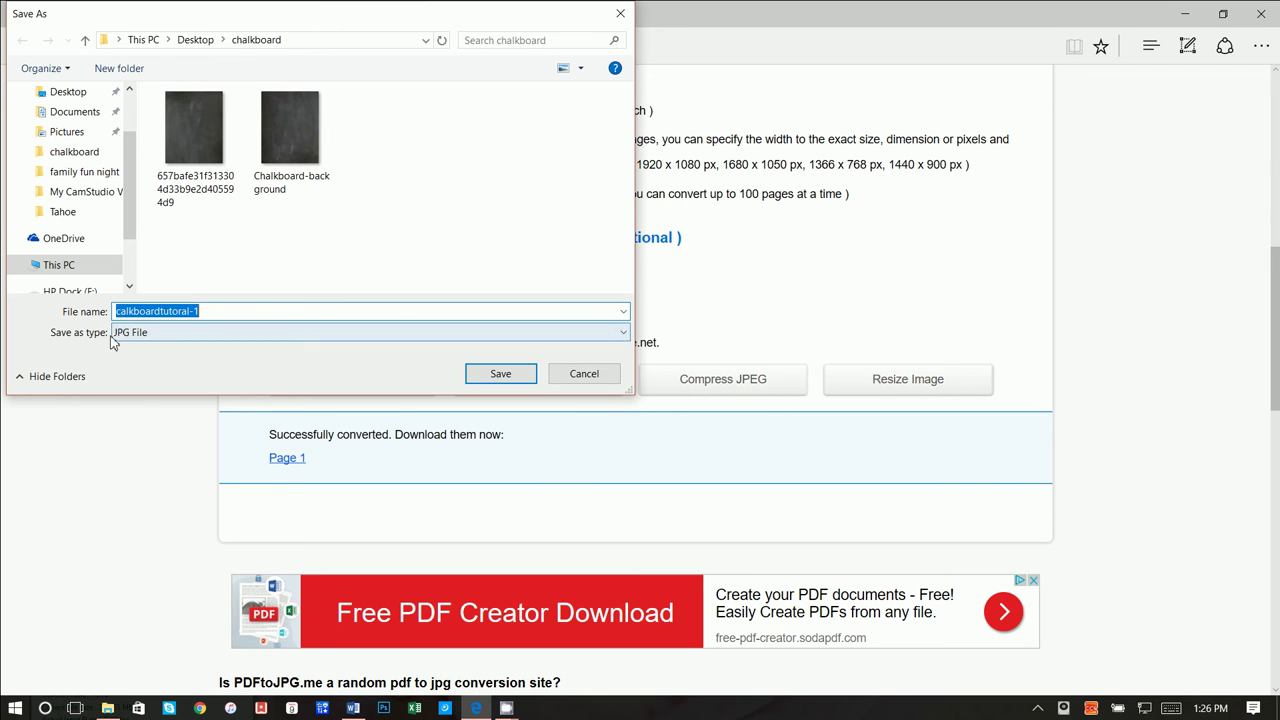
{"action": "left_click", "coordinate": [500, 374]}
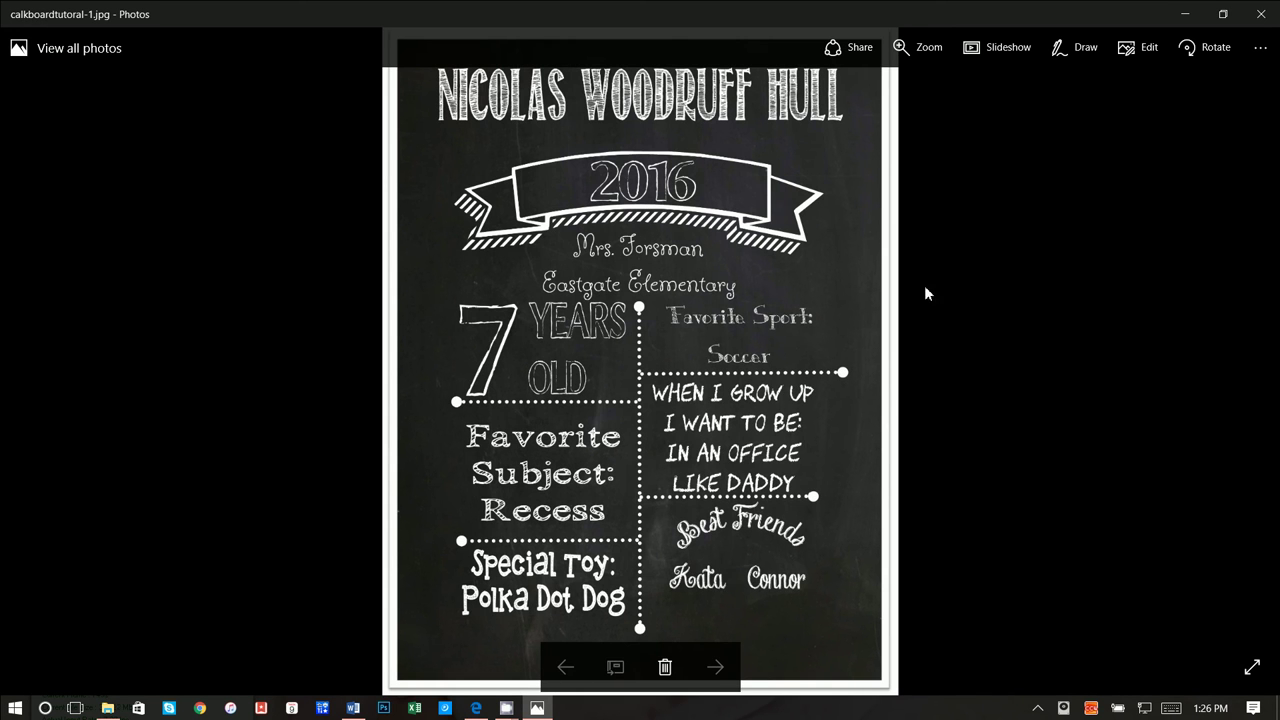
{"action": "left_click", "coordinate": [1260, 14]}
Step: Switch to Costco Photo Center and upload calkboardtutoral-1.jpg from the computer to the new album NewAlbum - December 05, 2016
{"action": "left_click", "coordinate": [272, 8]}
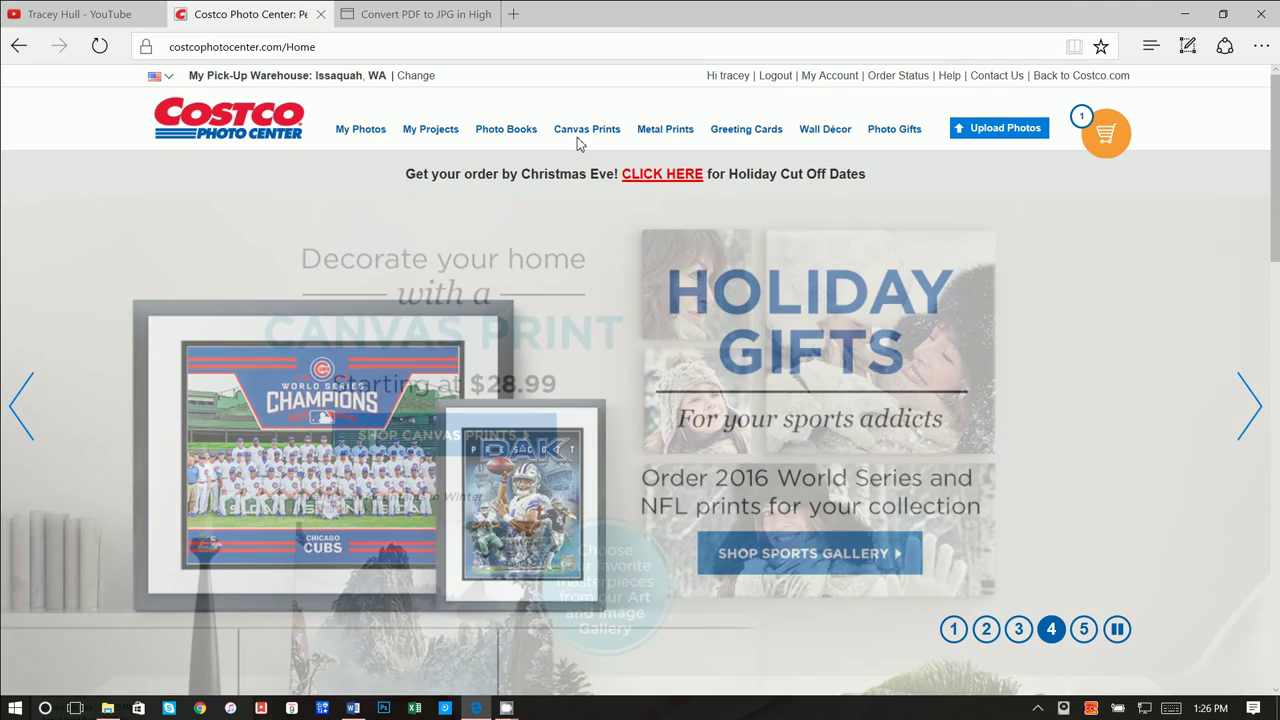
{"action": "left_click", "coordinate": [1005, 130]}
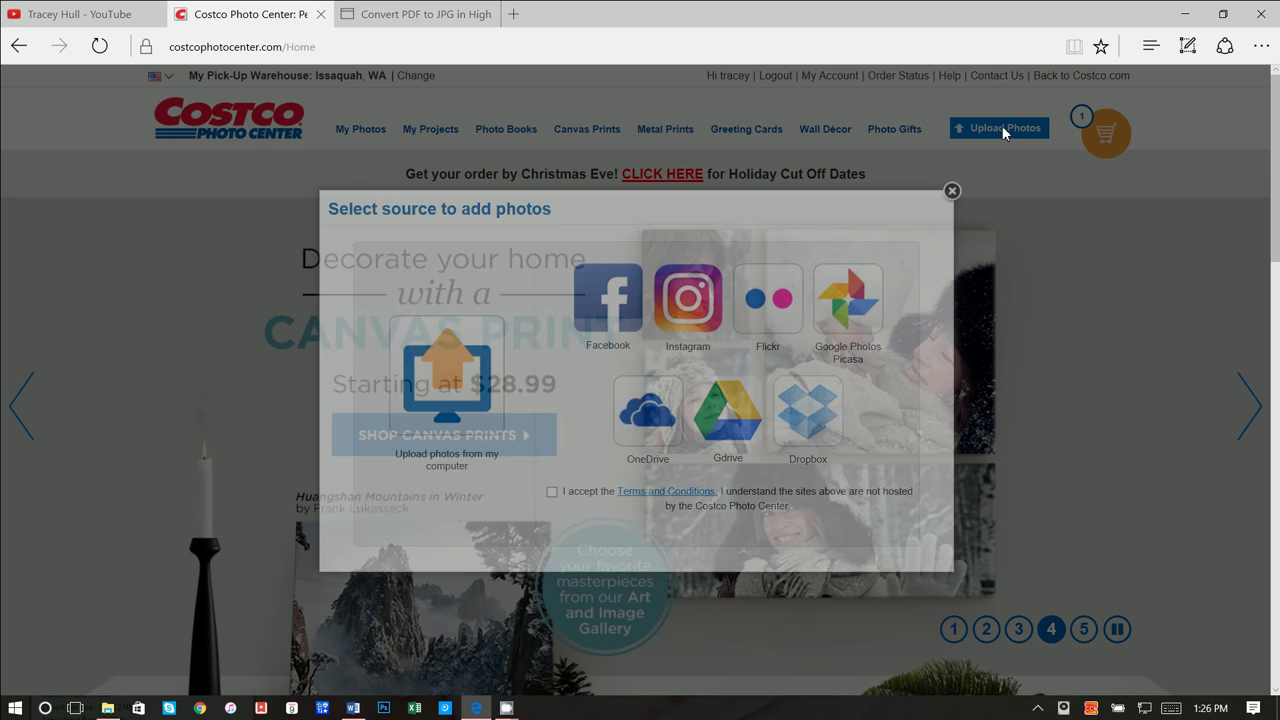
{"action": "left_click", "coordinate": [447, 380]}
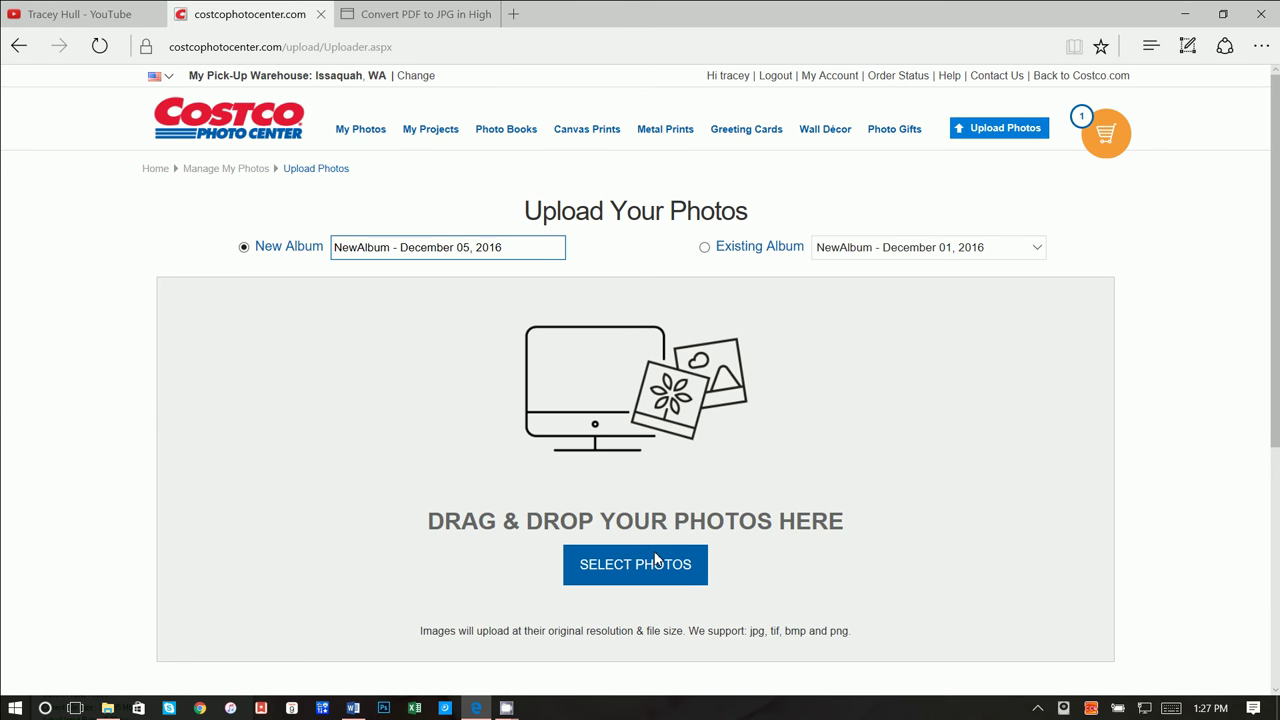
{"action": "left_click", "coordinate": [656, 560]}
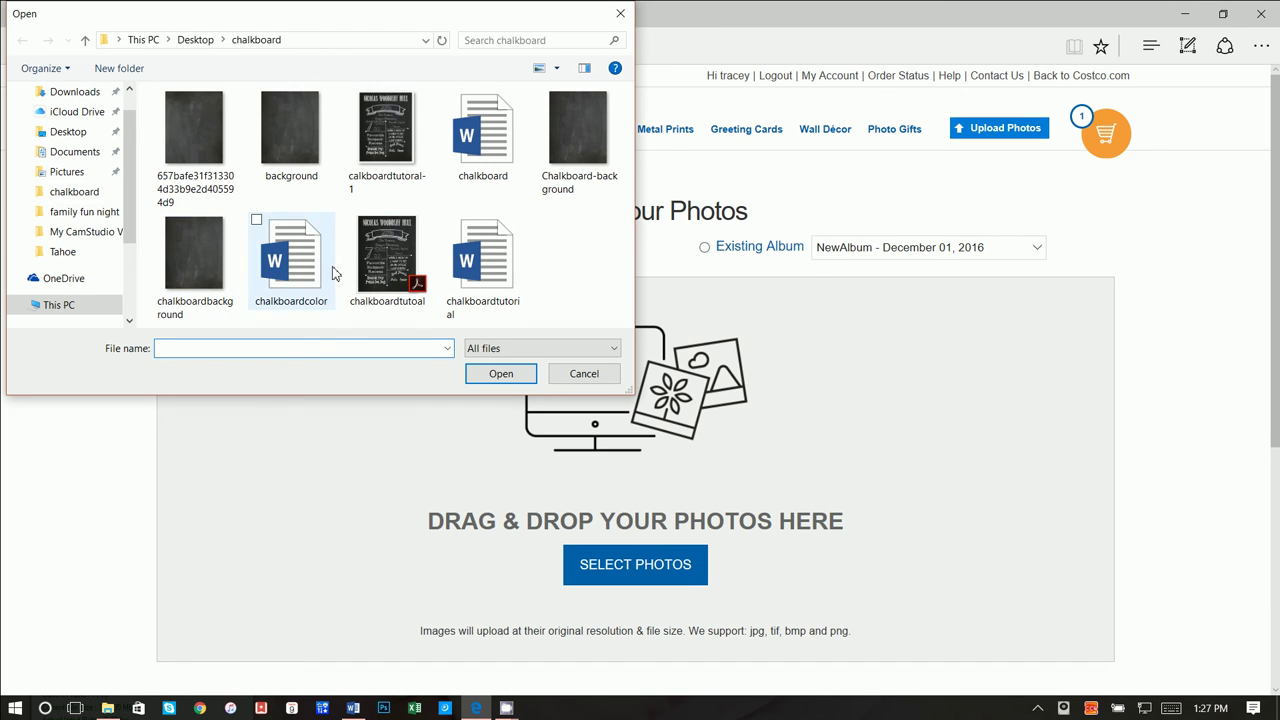
{"action": "left_click", "coordinate": [395, 133]}
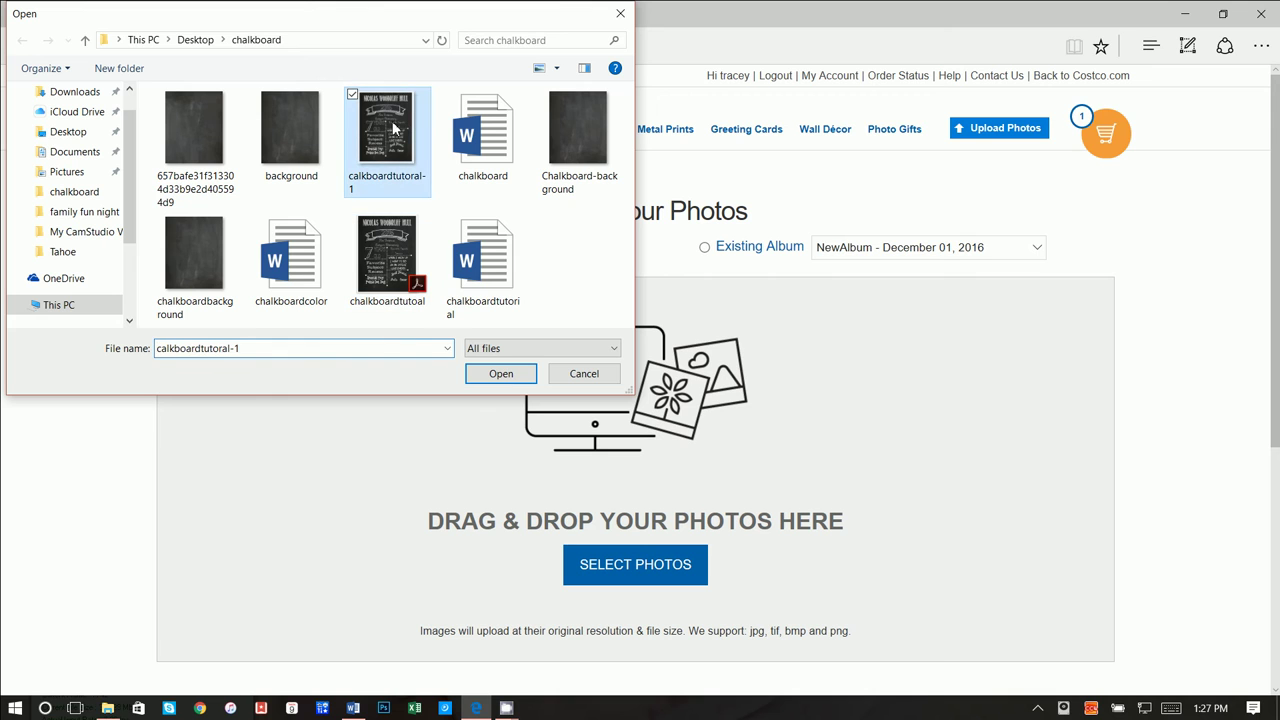
{"action": "left_click", "coordinate": [501, 374]}
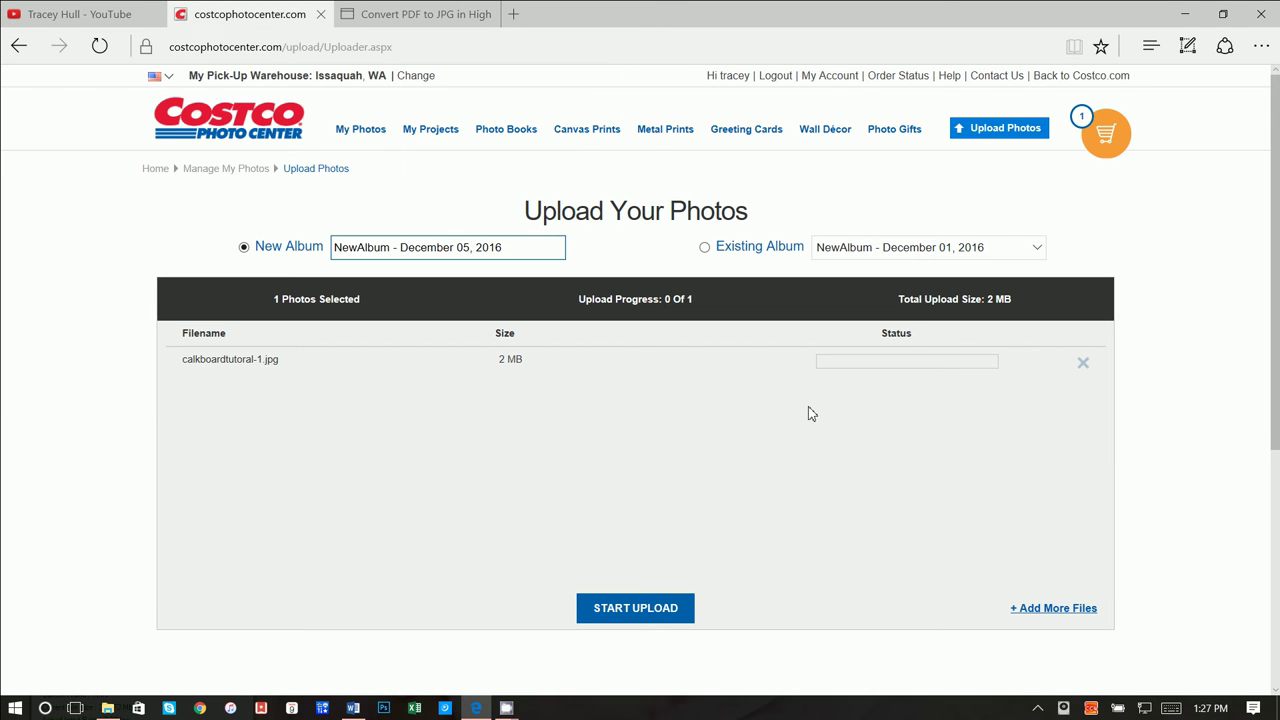
{"action": "left_click", "coordinate": [632, 606]}
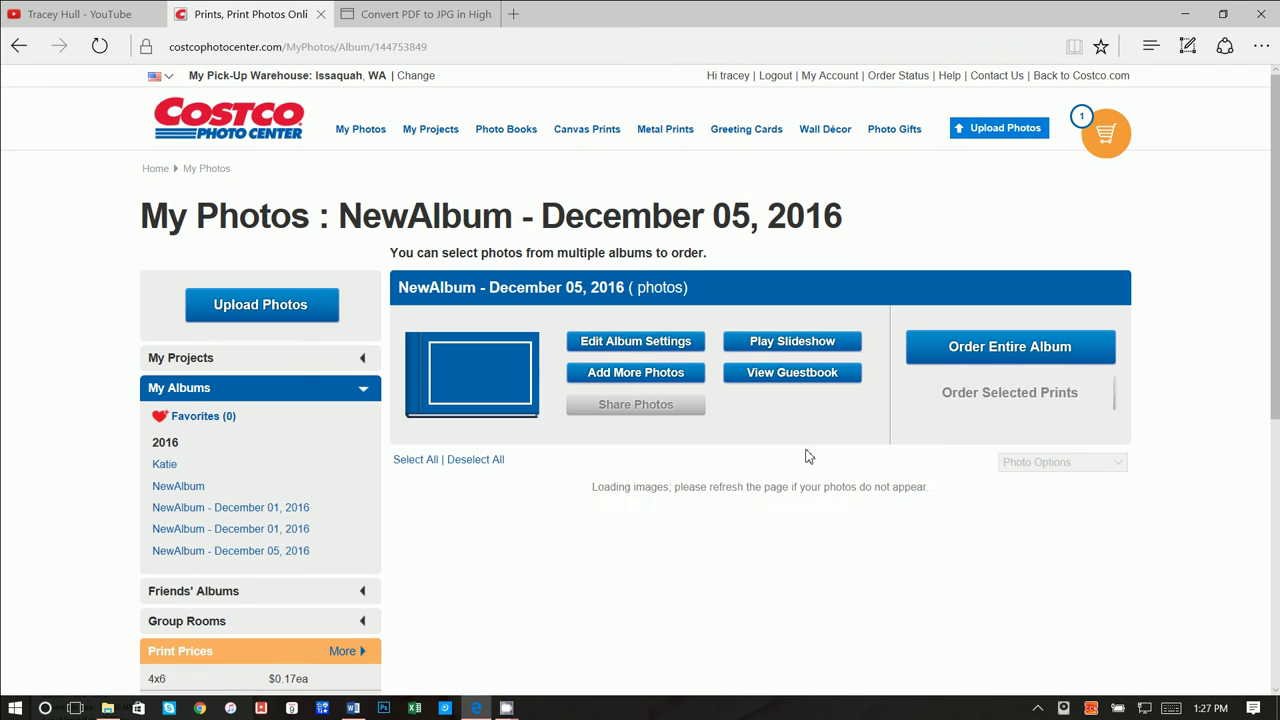
Step: Choose the Poster Boards photo gift and start a vertical 11x14 poster board
{"action": "mouse_move", "coordinate": [913, 128]}
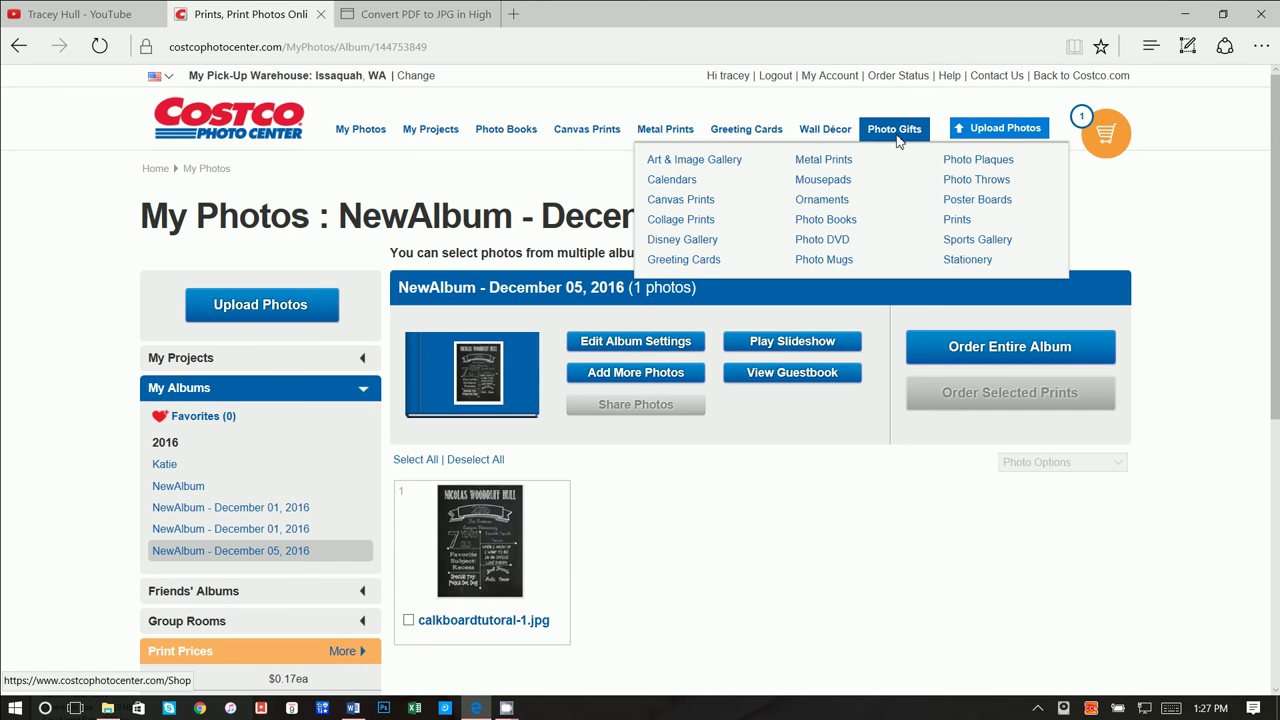
{"action": "left_click", "coordinate": [966, 203]}
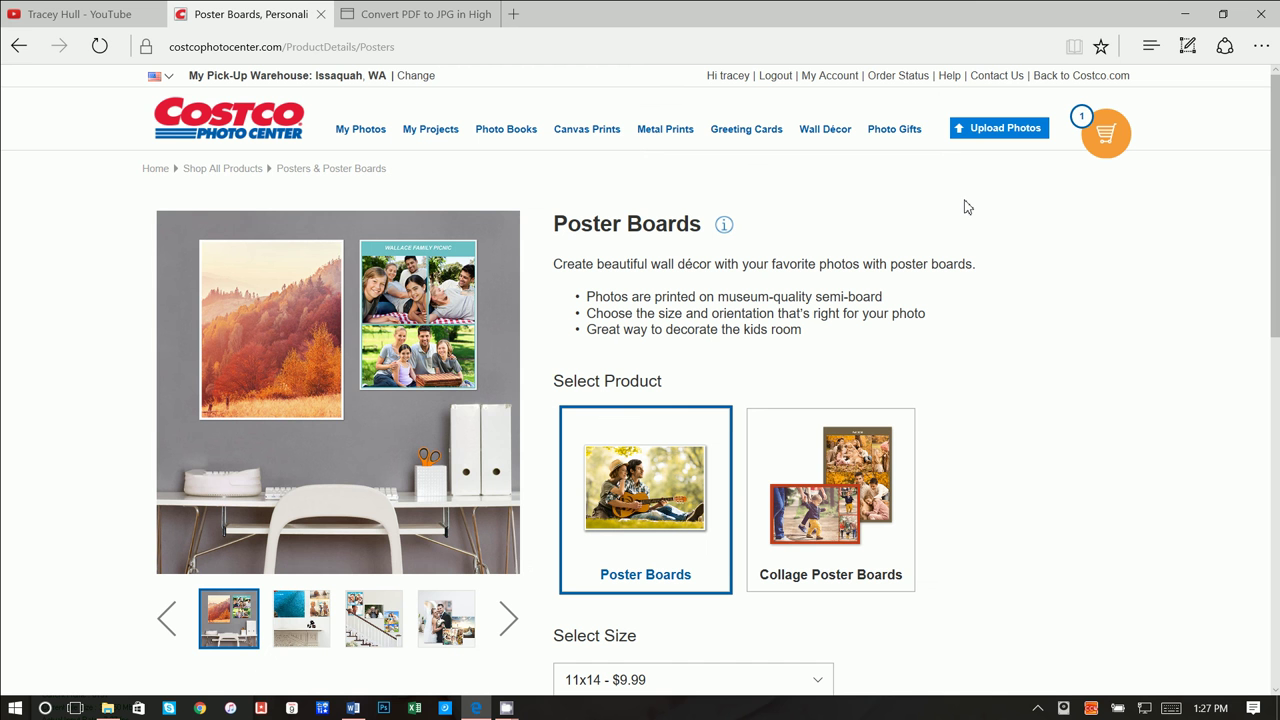
{"action": "scroll", "coordinate": [666, 526], "scroll_direction": "down", "scroll_amount": 3}
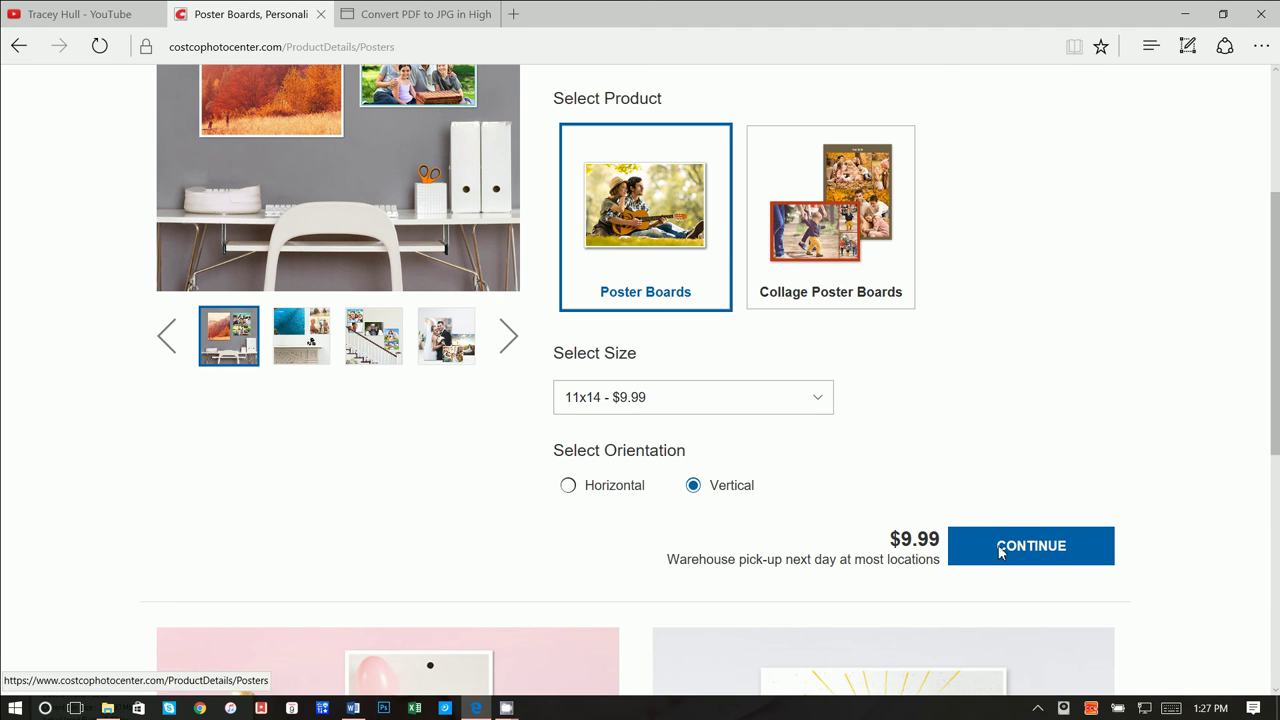
{"action": "left_click", "coordinate": [1000, 550]}
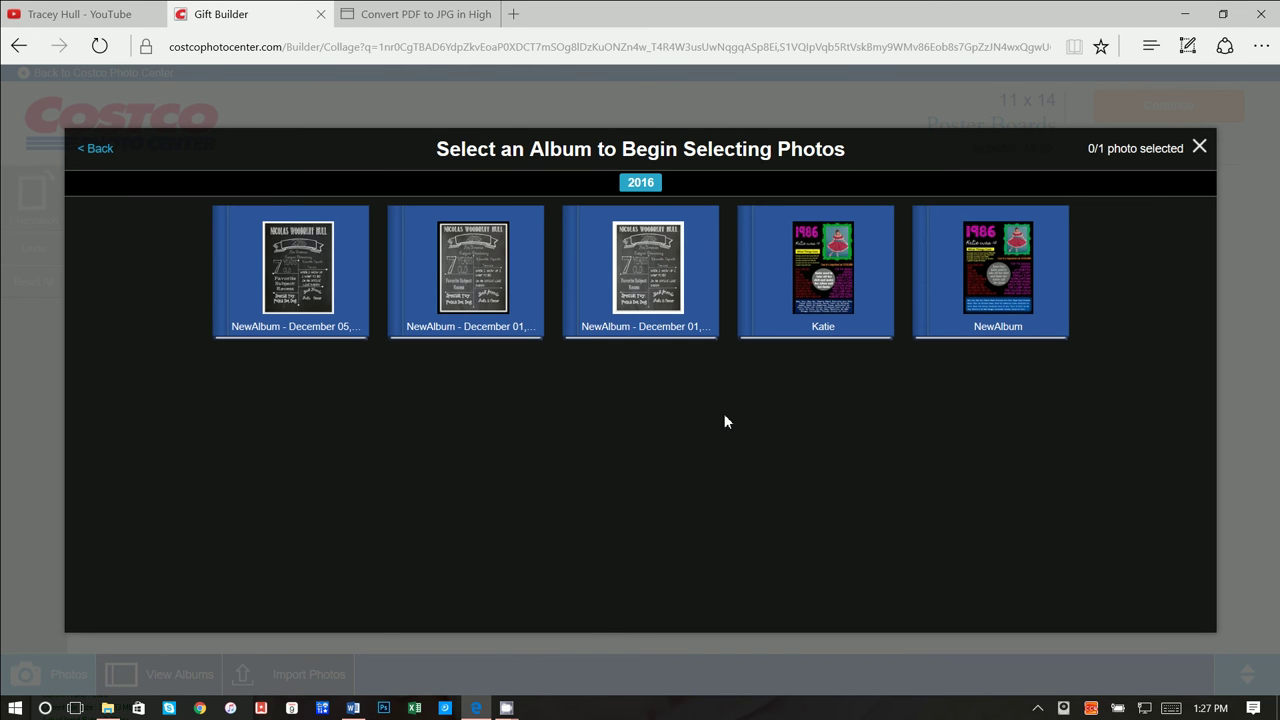
Step: Select the chalkboard image from the NewAlbum - December 05, 2016 album and create the poster board with it
{"action": "left_click", "coordinate": [284, 279]}
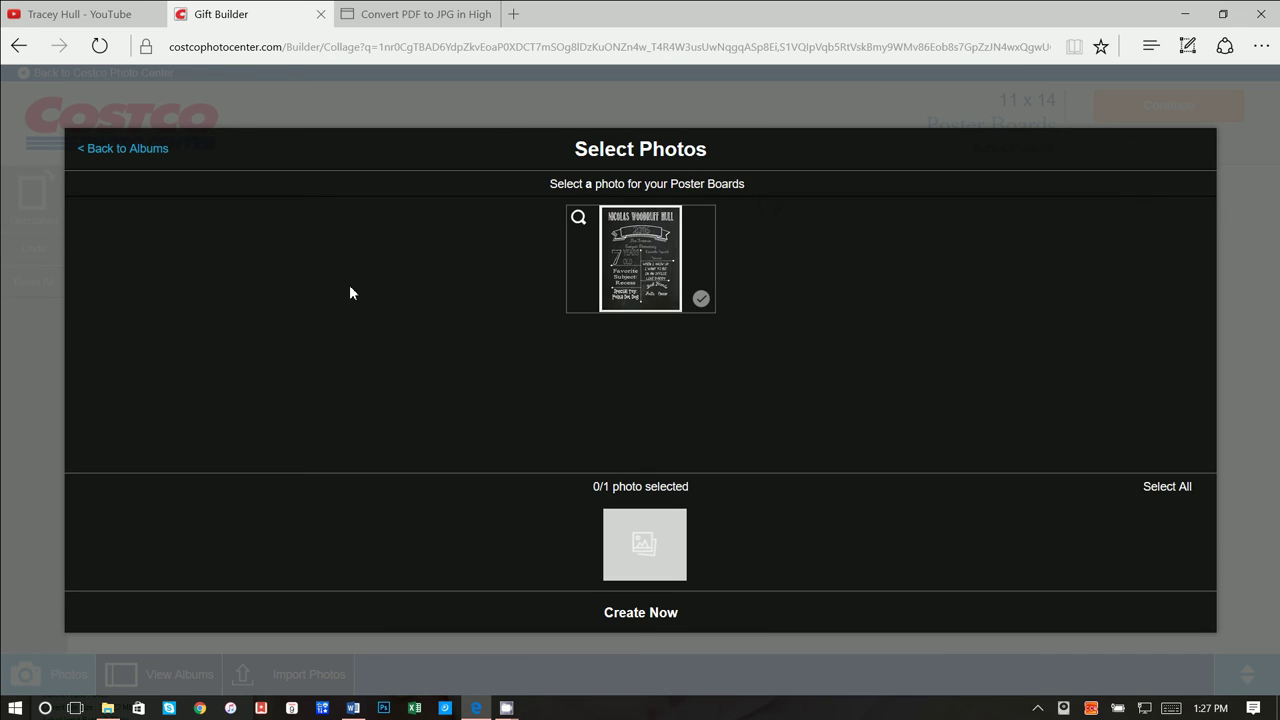
{"action": "left_click", "coordinate": [648, 278]}
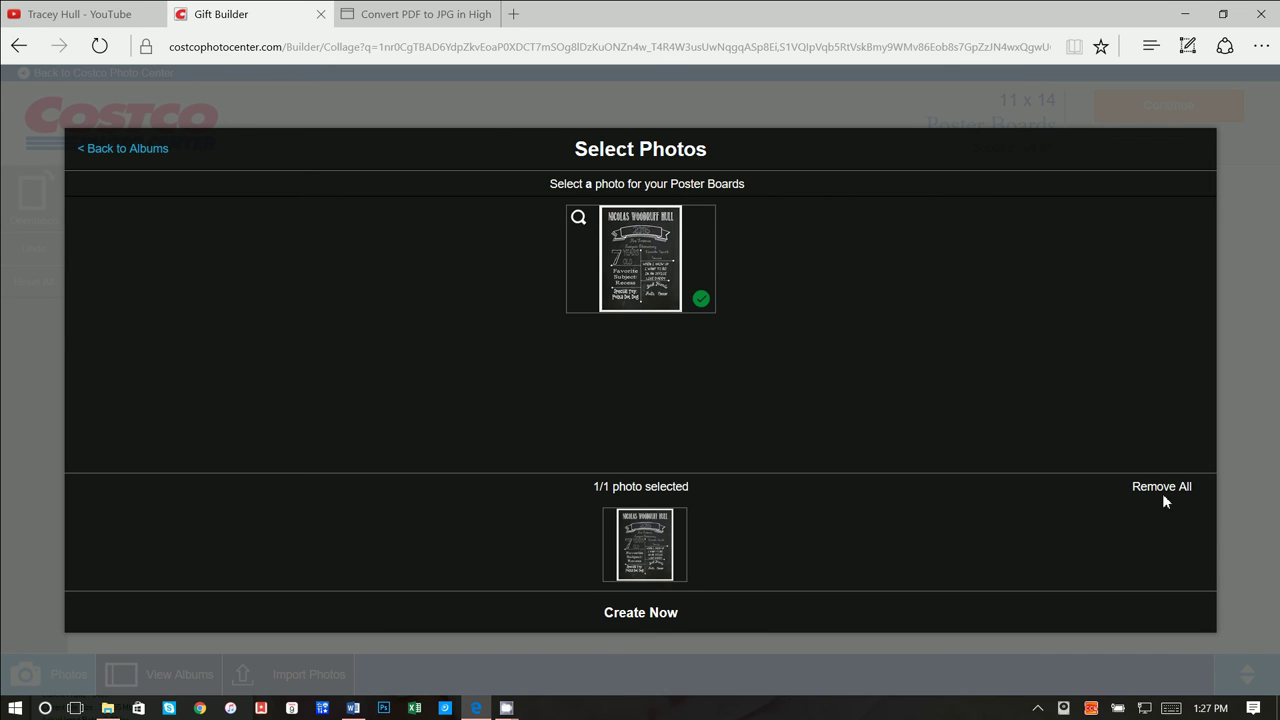
{"action": "left_click", "coordinate": [657, 612]}
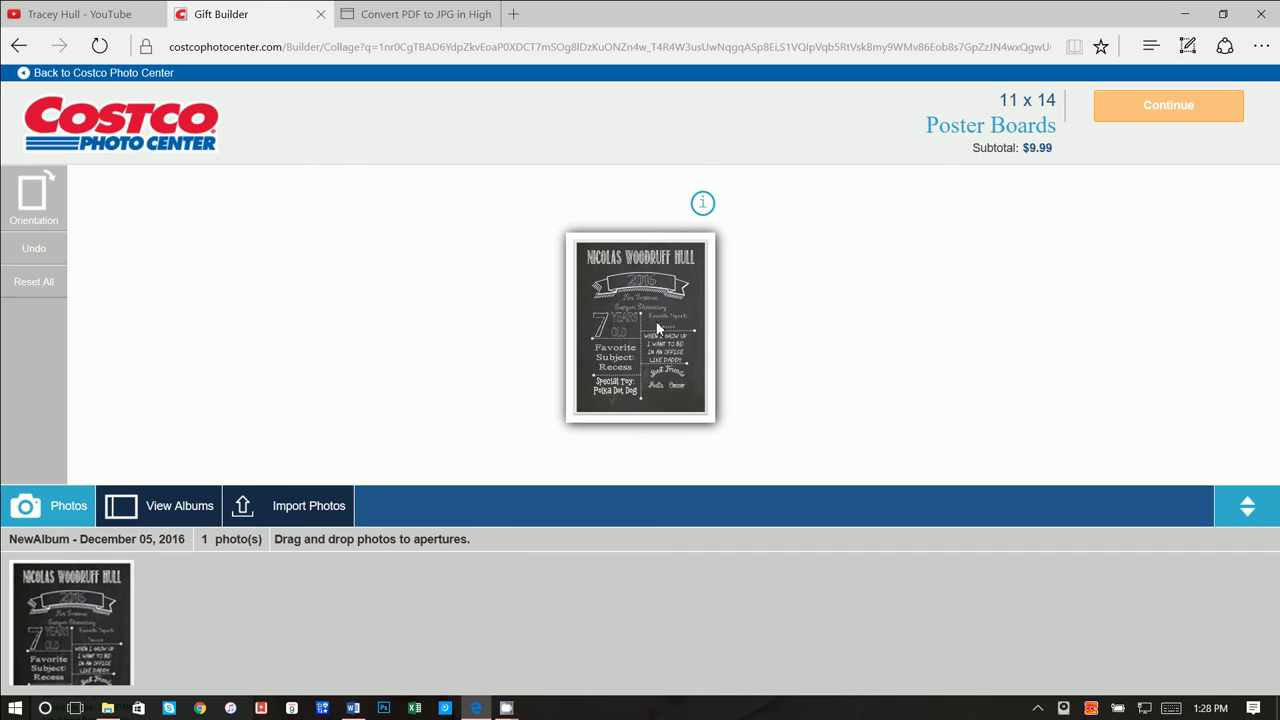
Step: Place the chalkboard image from the photo tray on the 11x14 poster board, add it to the shopping cart and review the cart items
{"action": "mouse_move", "coordinate": [705, 204]}
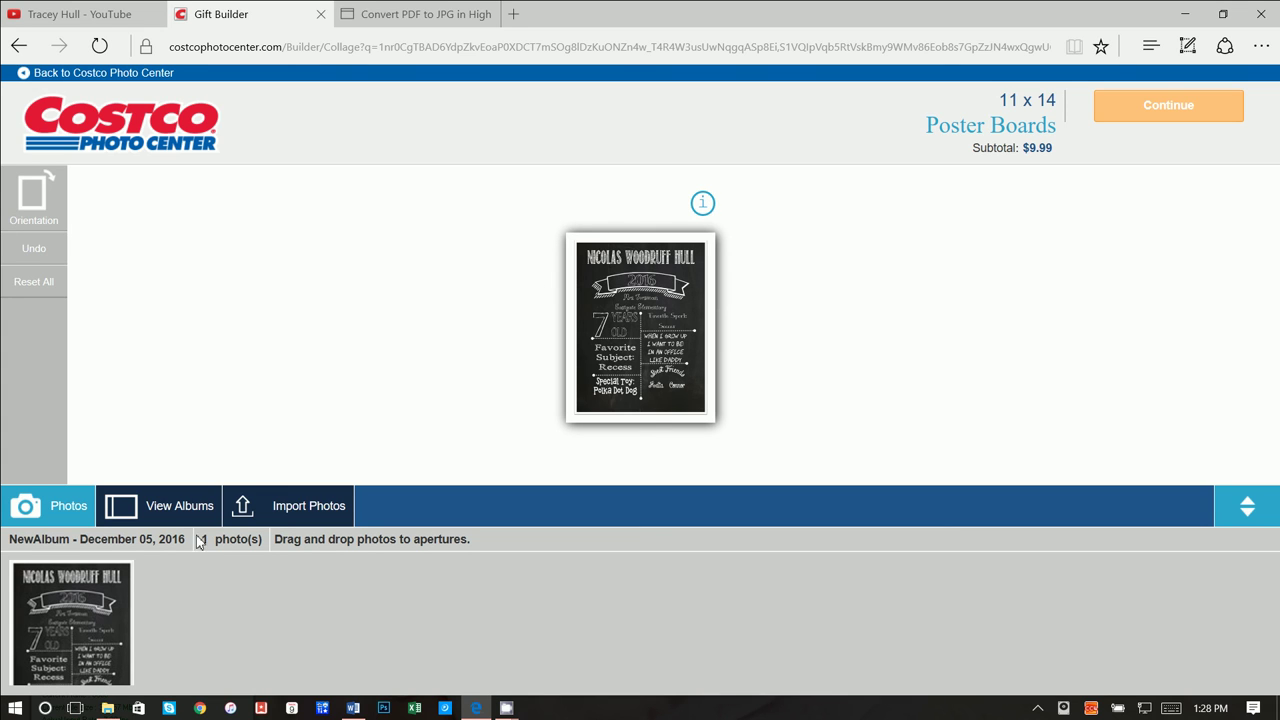
{"action": "left_click_drag", "start_coordinate": [74, 622], "coordinate": [640, 318]}
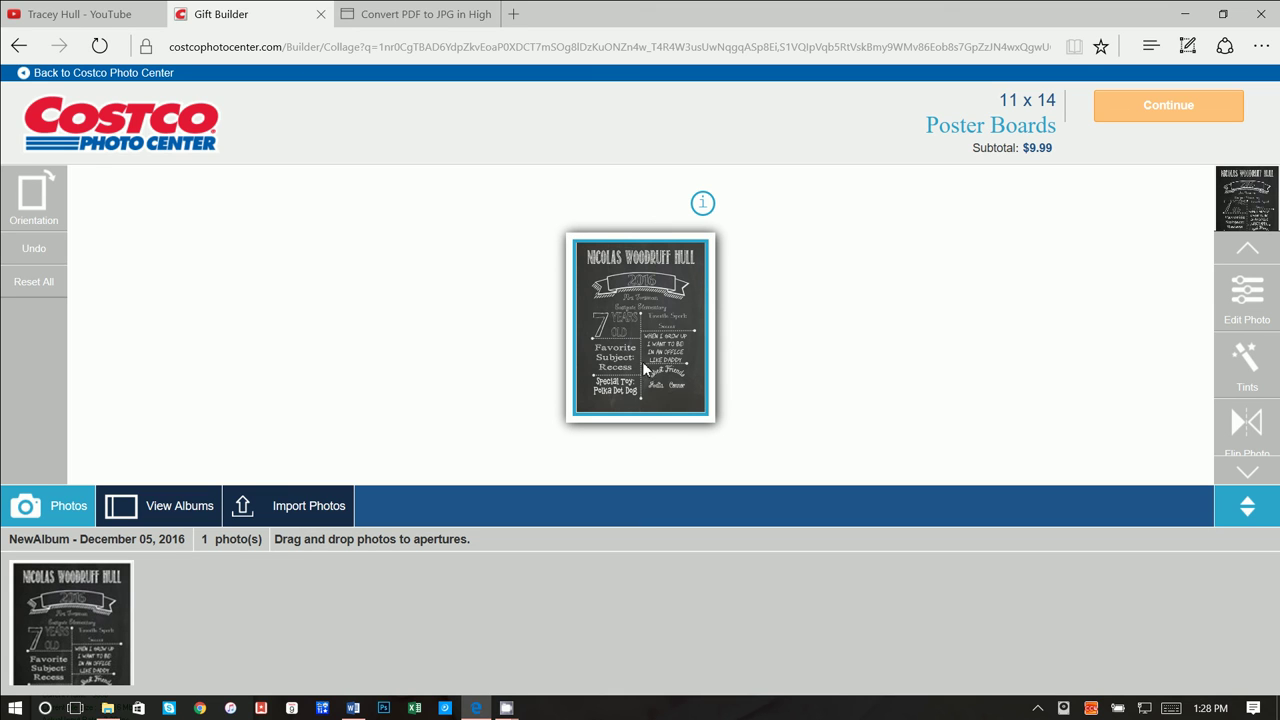
{"action": "left_click", "coordinate": [1159, 106]}
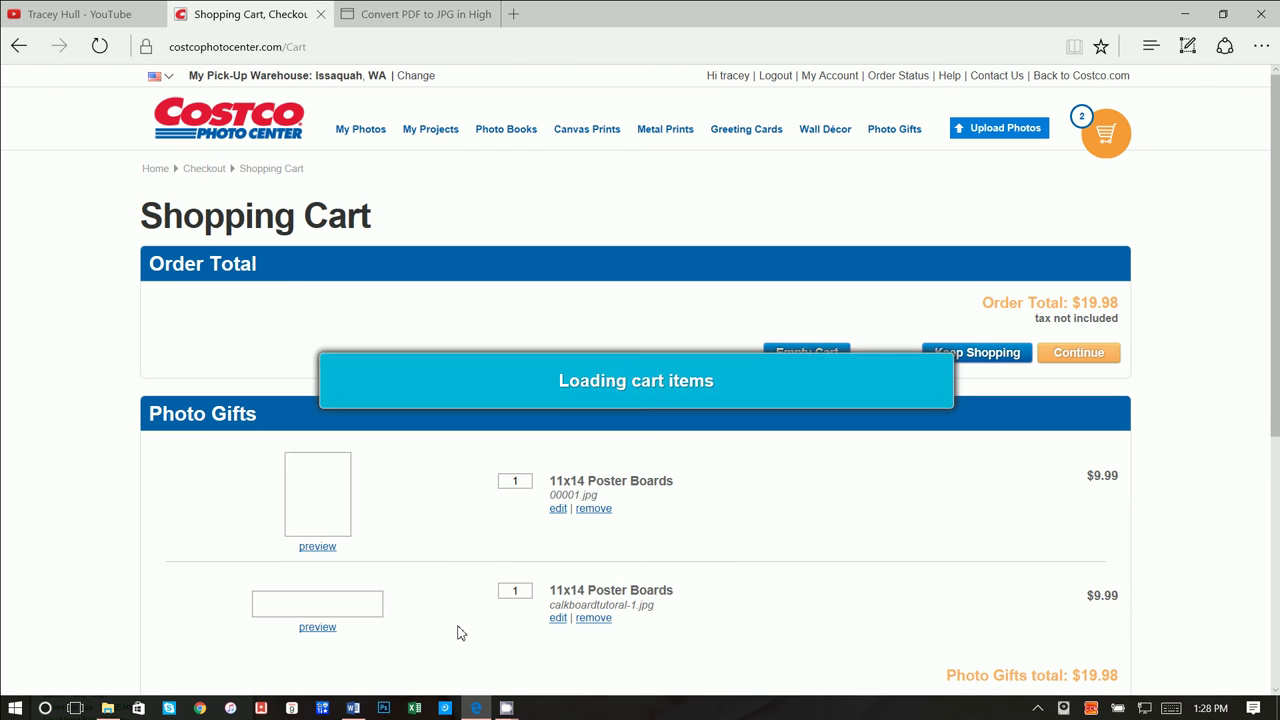
{"action": "scroll", "coordinate": [447, 573], "scroll_direction": "down", "scroll_amount": 3}
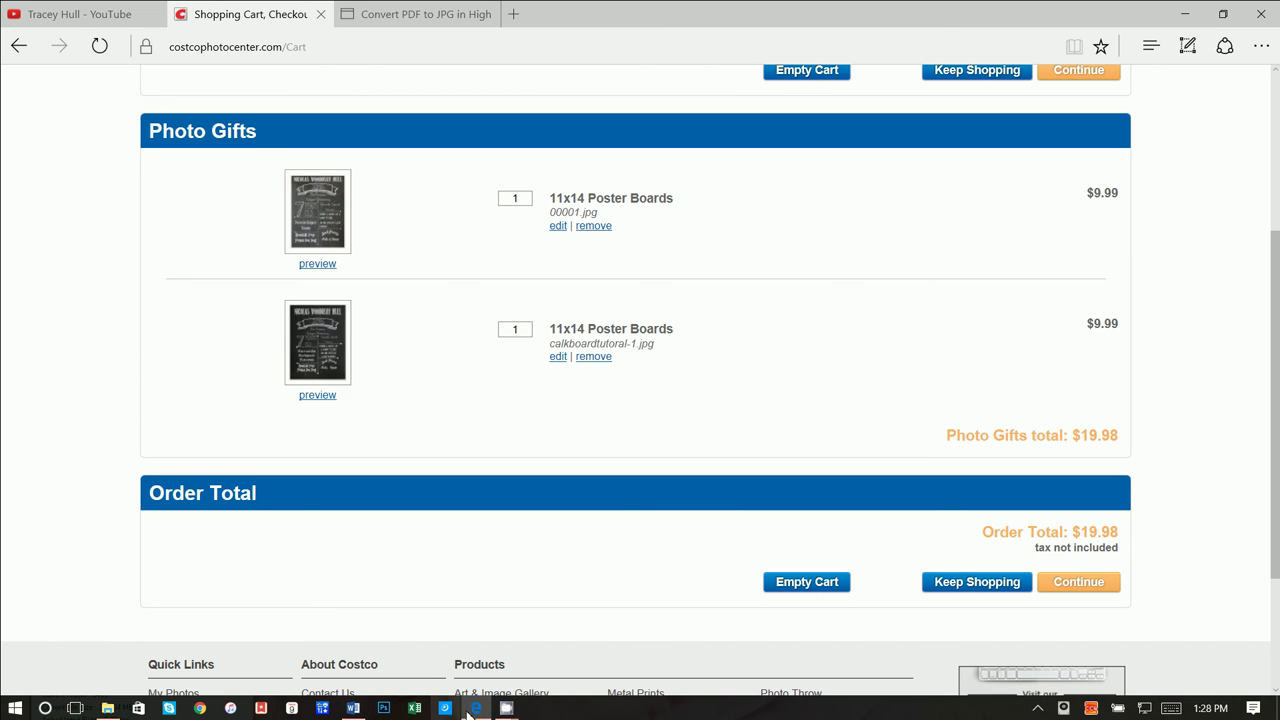
Step: Switch to the YouTube channel page and look through its list of uploaded MS Word tutorials
{"action": "left_click", "coordinate": [80, 14]}
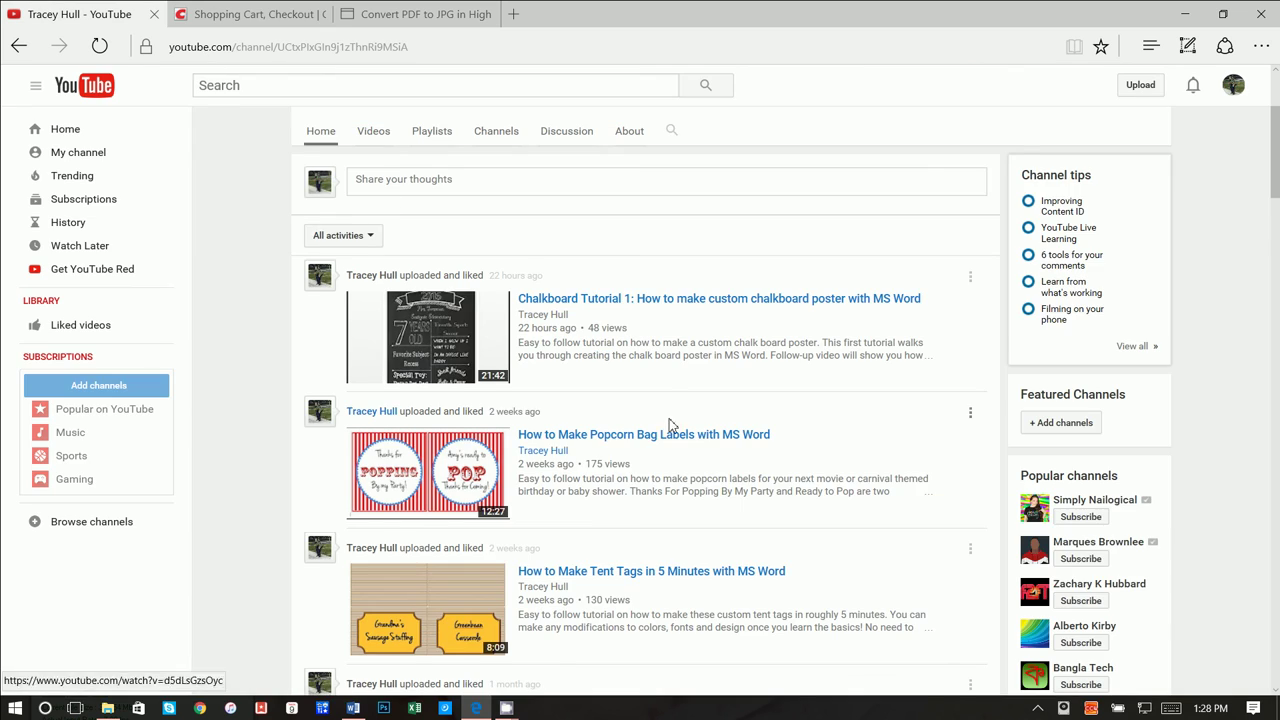
{"action": "scroll", "coordinate": [660, 430], "scroll_direction": "down", "scroll_amount": 3}
{"action": "scroll", "coordinate": [650, 460], "scroll_direction": "down", "scroll_amount": 9}
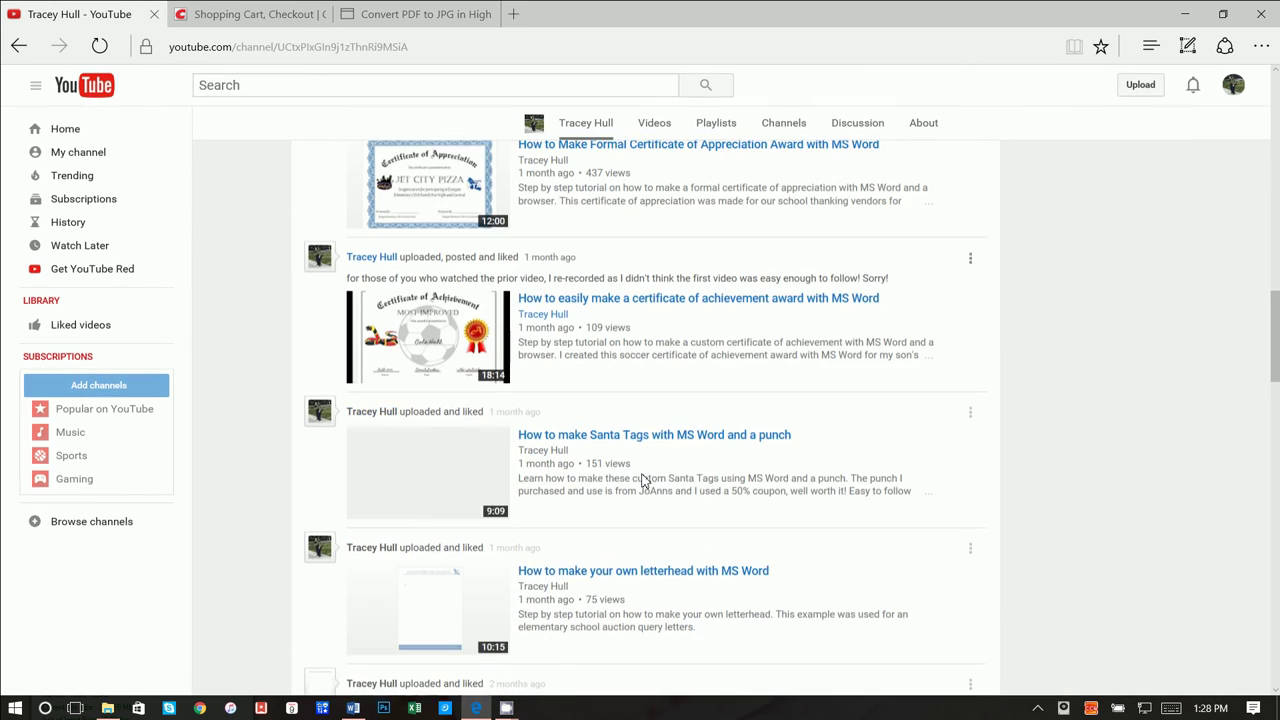
{"action": "scroll", "coordinate": [643, 480], "scroll_direction": "up", "scroll_amount": 5}
{"action": "scroll", "coordinate": [643, 480], "scroll_direction": "up", "scroll_amount": 10}
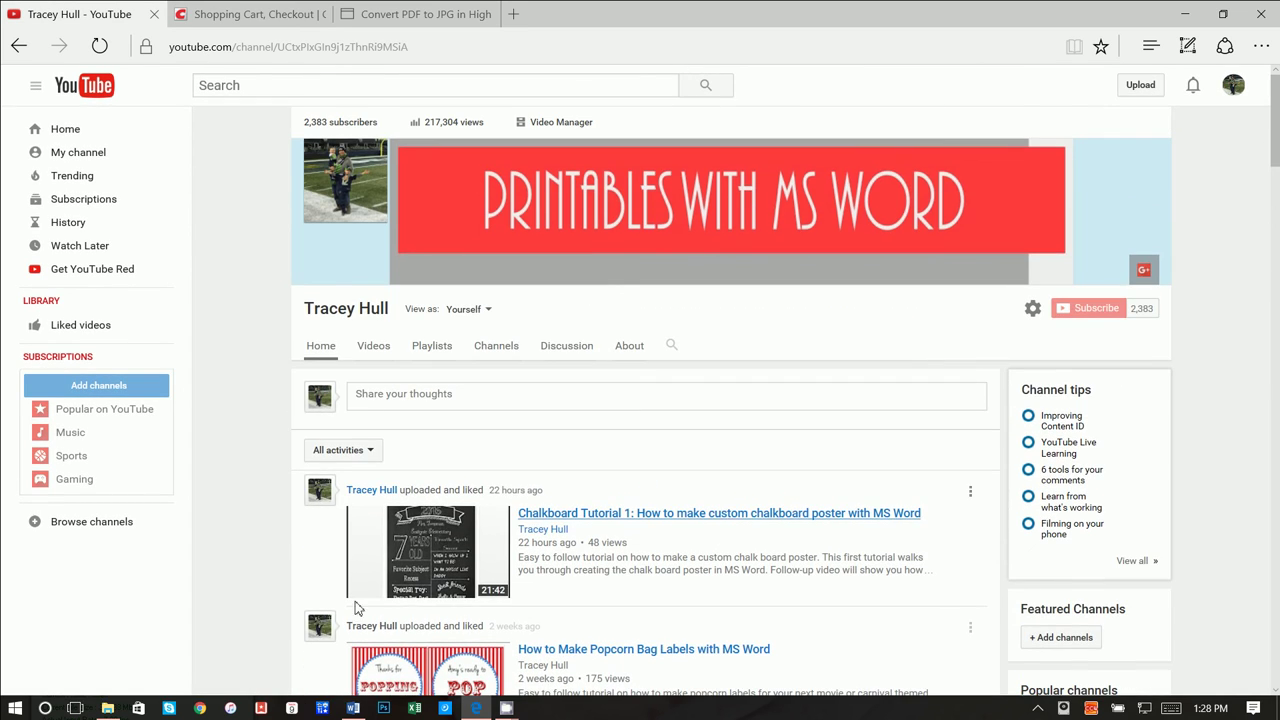
{"action": "mouse_move", "coordinate": [508, 712]}
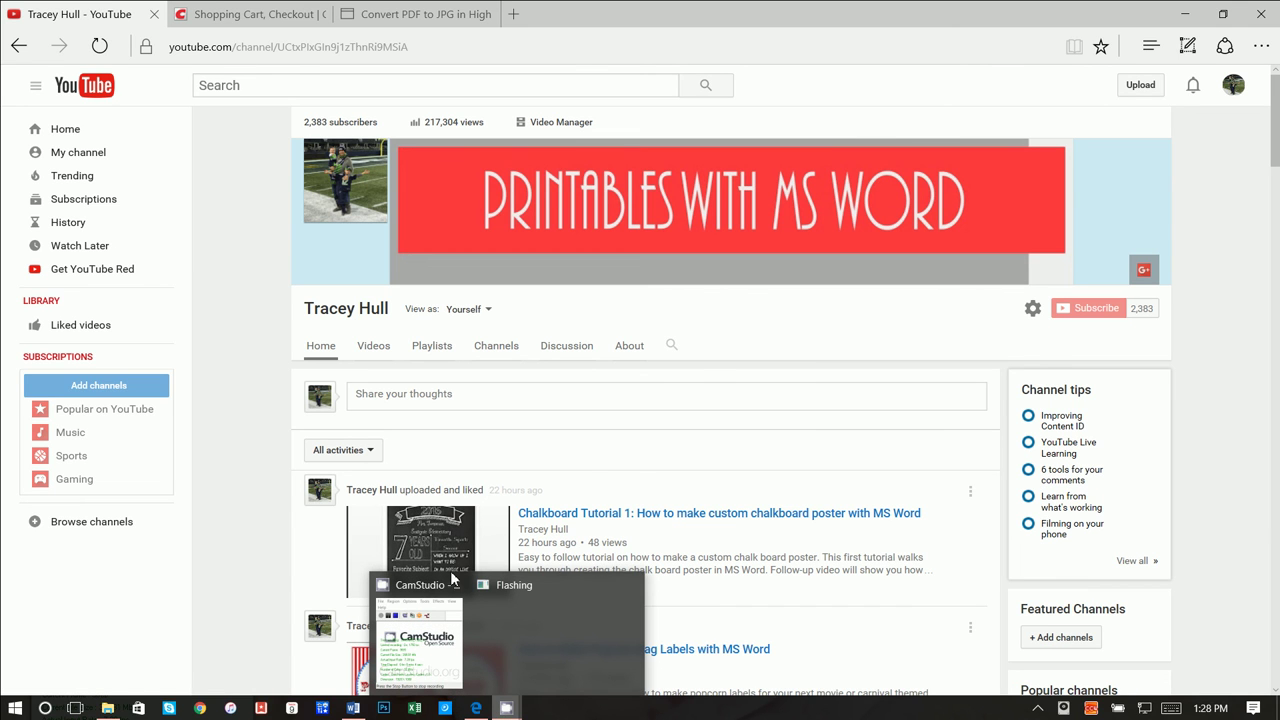
{"action": "left_click", "coordinate": [1185, 14]}
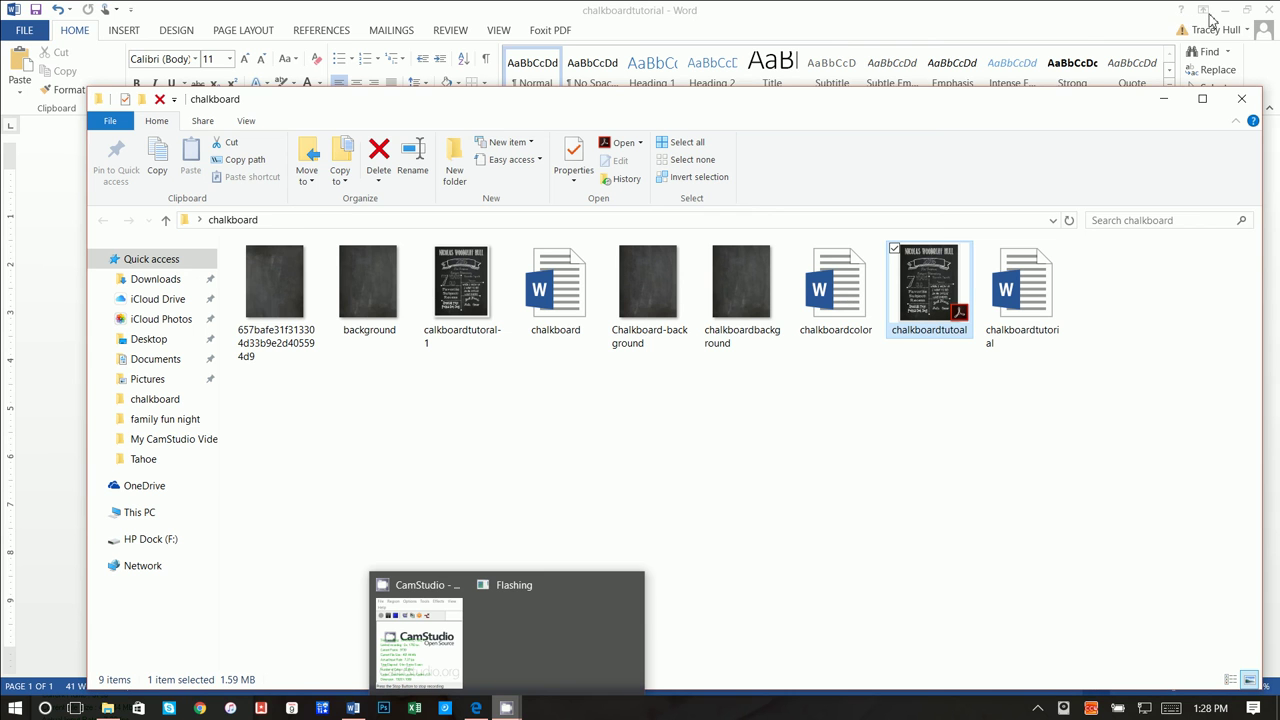
{"action": "left_click", "coordinate": [1224, 11]}
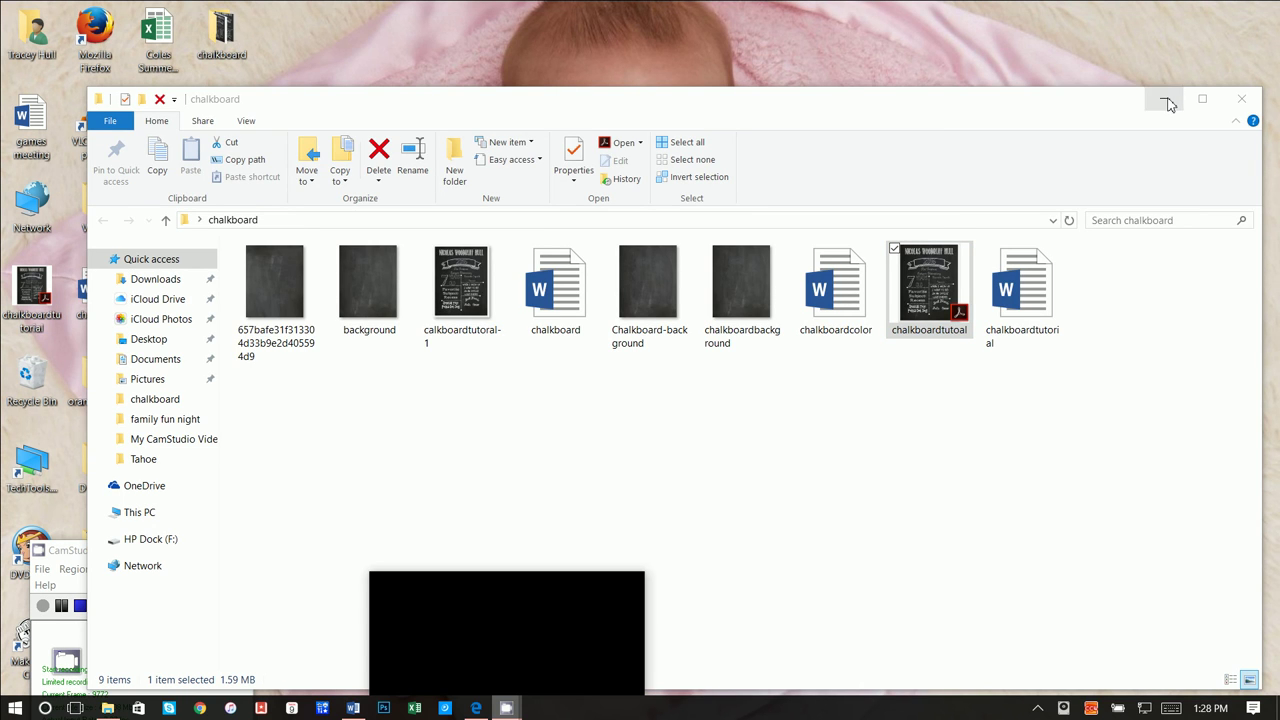
{"action": "left_click", "coordinate": [1163, 98]}
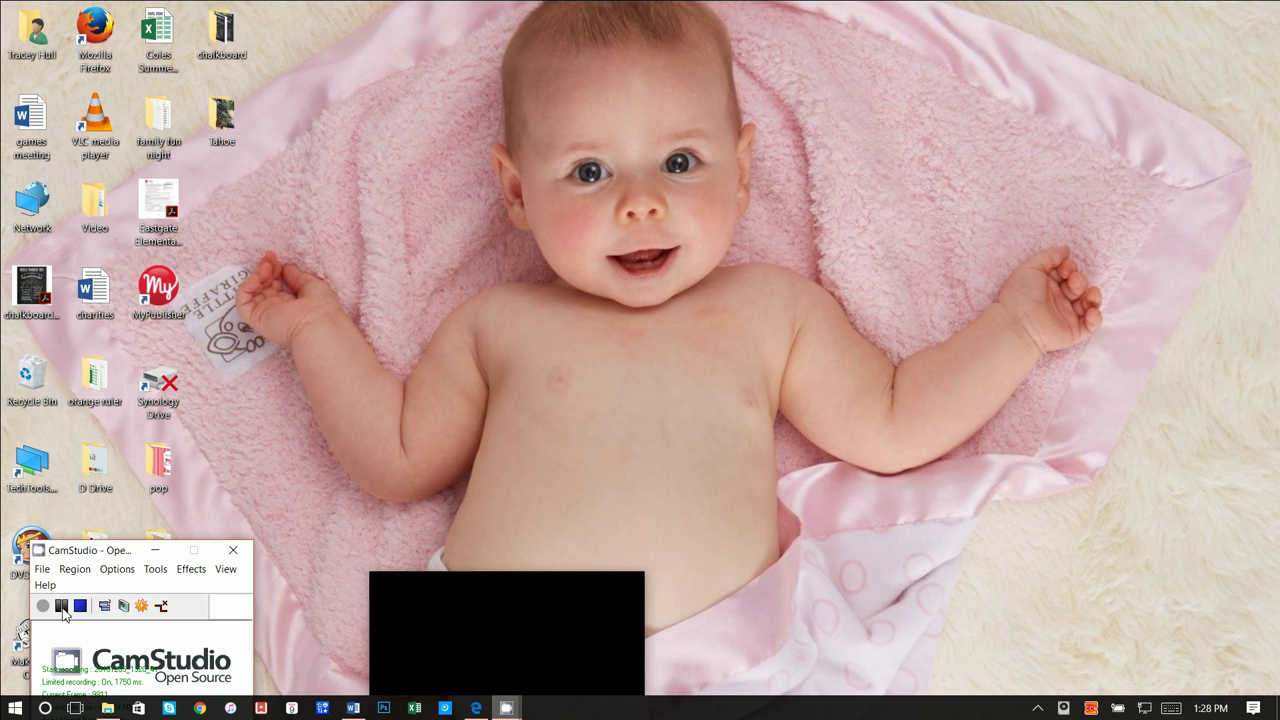
{"action": "left_click", "coordinate": [81, 606]}
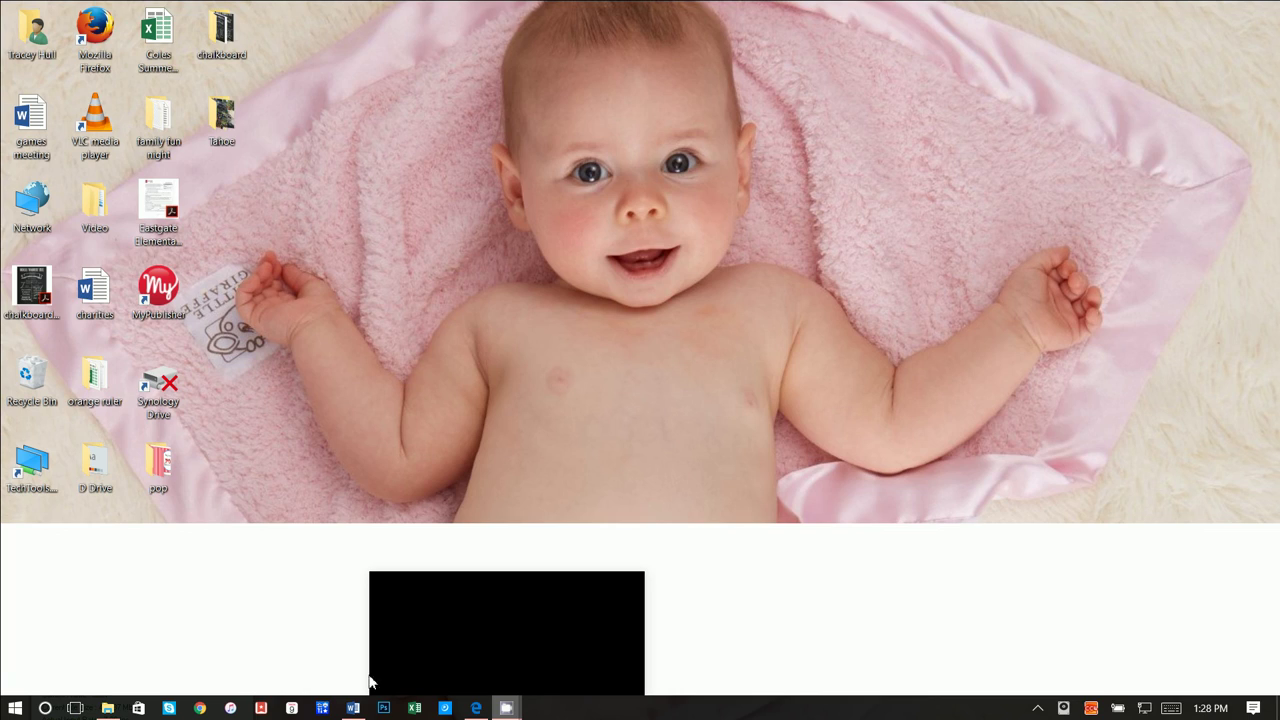